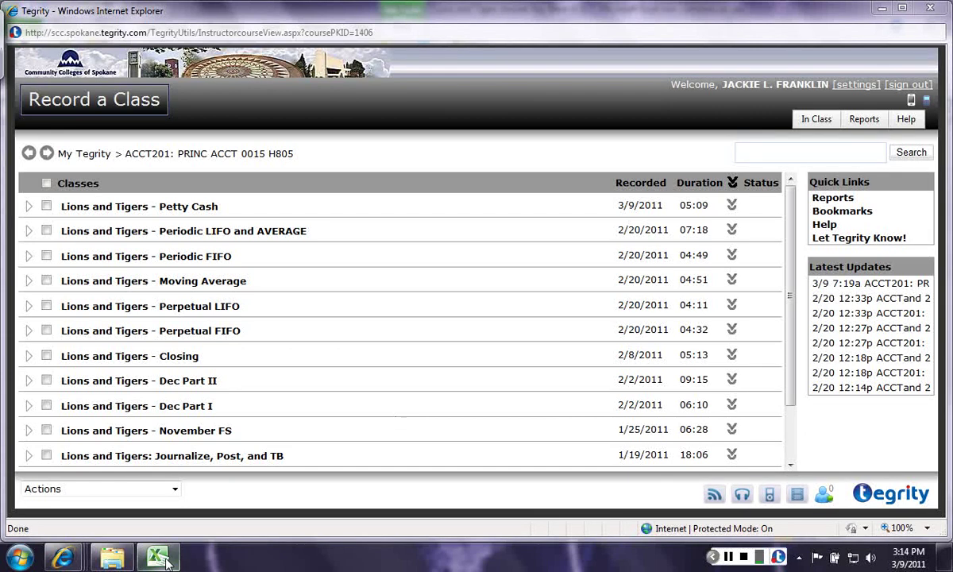
Step: Bring the 'Lions and Tigers Answer Key Week 9-11' workbook in Excel to the front
{"action": "left_click", "coordinate": [163, 556]}
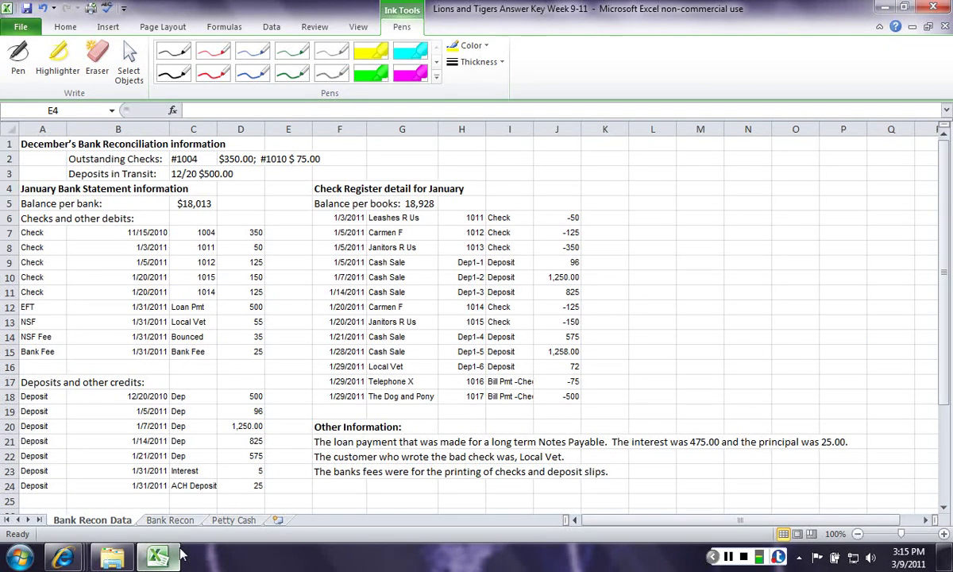
Step: Highlight the December heading yellow, then in blue tick the $350 check and $500 deposit and circle #1010
{"action": "left_click", "coordinate": [373, 57]}
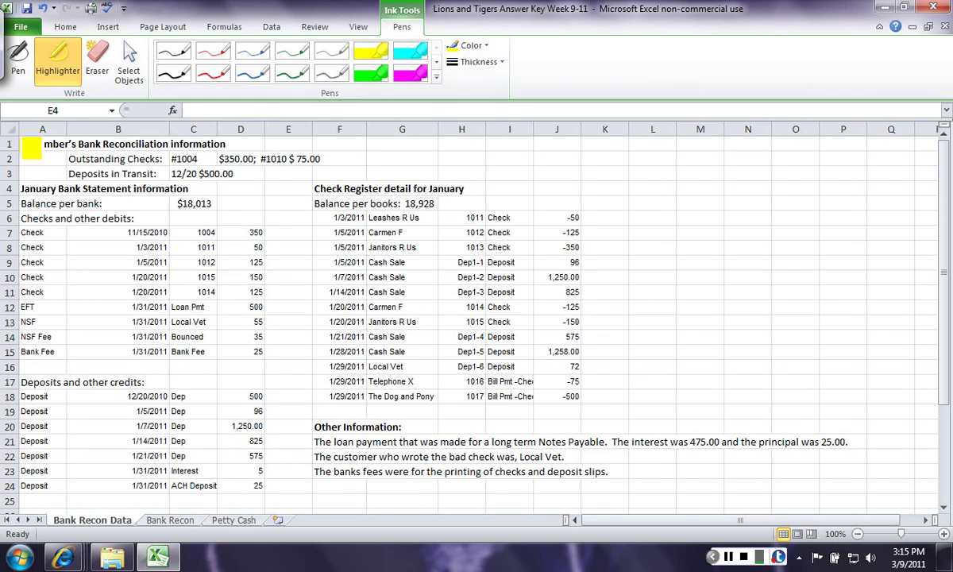
{"action": "left_click_drag", "start_coordinate": [32, 147], "coordinate": [230, 147]}
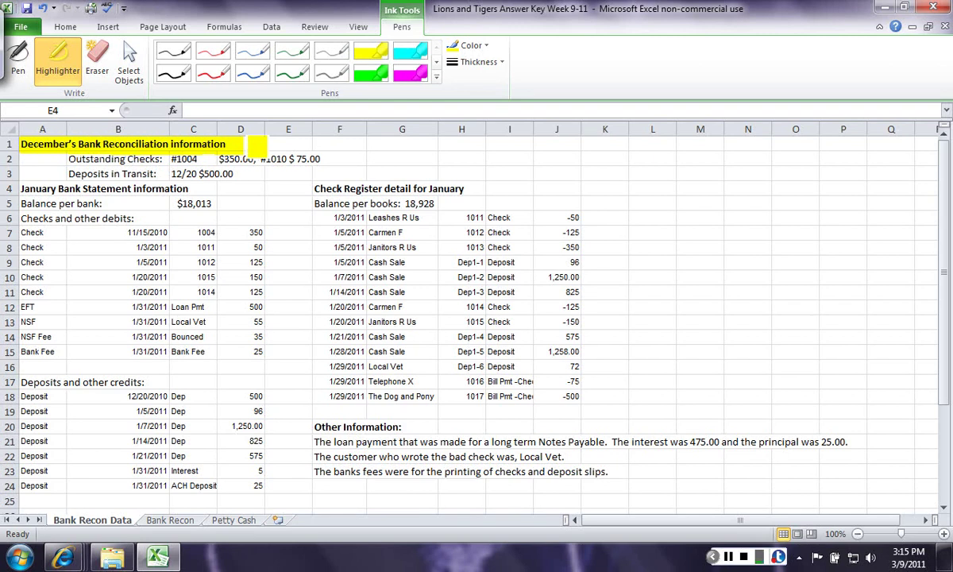
{"action": "left_click", "coordinate": [249, 73]}
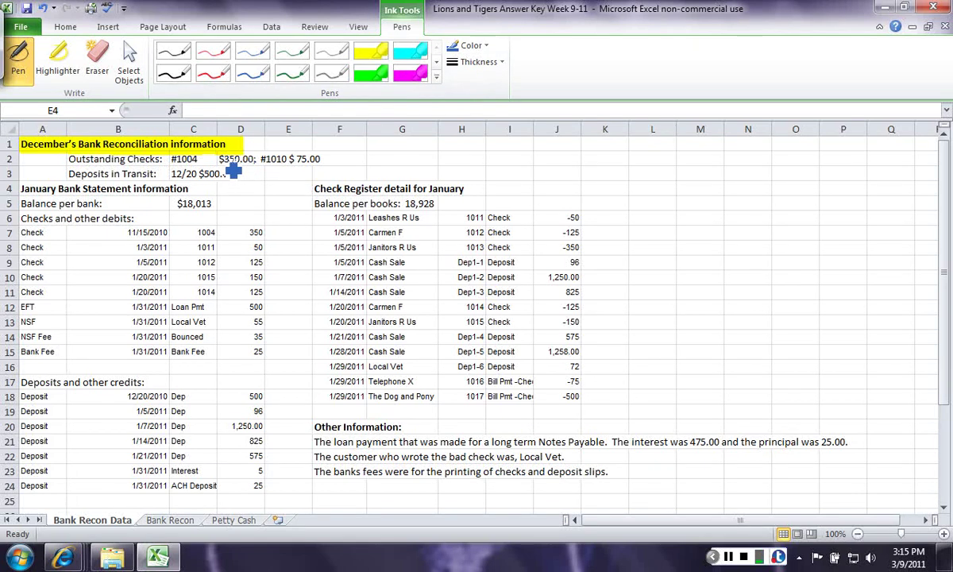
{"action": "left_click_drag", "start_coordinate": [254, 161], "coordinate": [273, 148]}
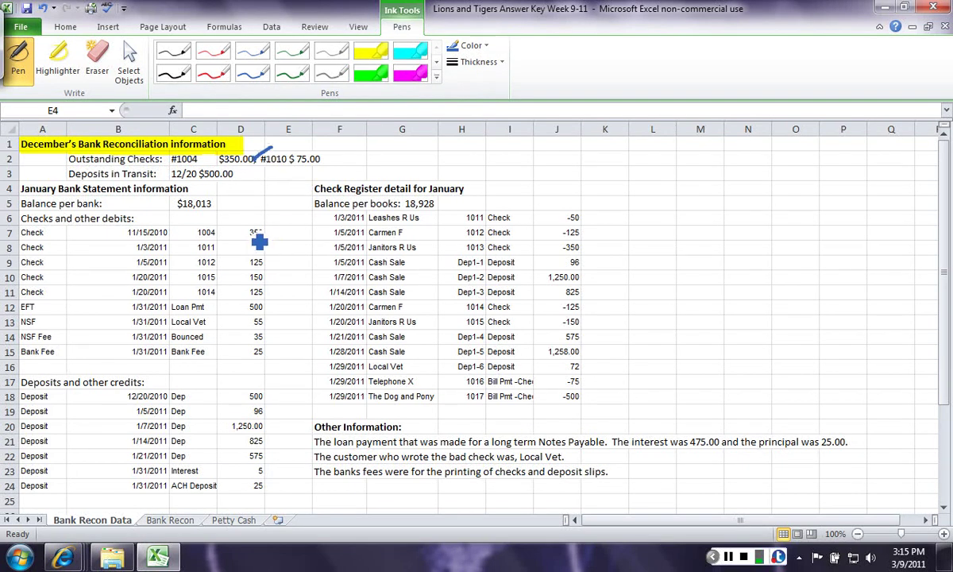
{"action": "left_click_drag", "start_coordinate": [262, 234], "coordinate": [285, 229]}
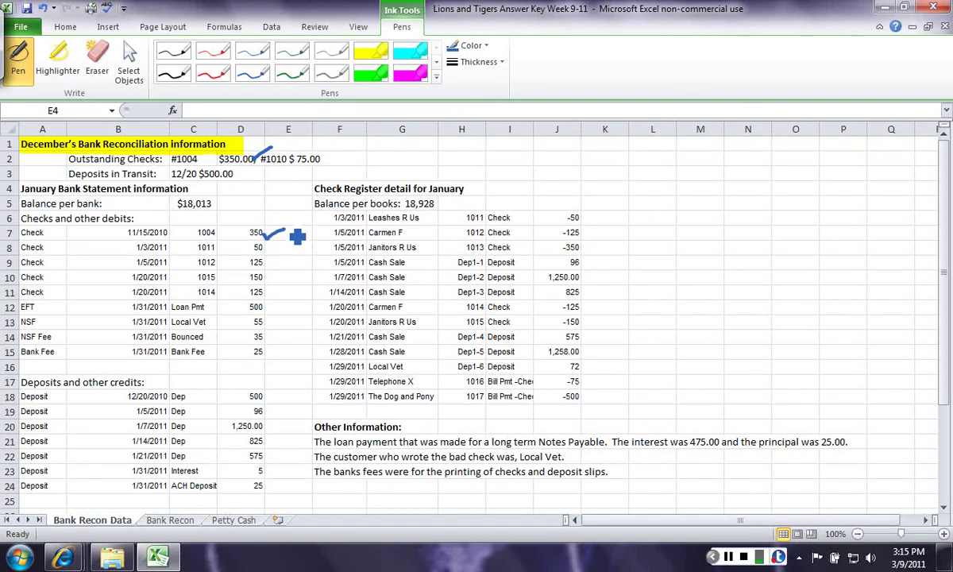
{"action": "mouse_move", "coordinate": [270, 150]}
{"action": "left_mouse_down"}
{"action": "mouse_move", "coordinate": [270, 169]}
{"action": "mouse_move", "coordinate": [254, 151]}
{"action": "left_mouse_up"}
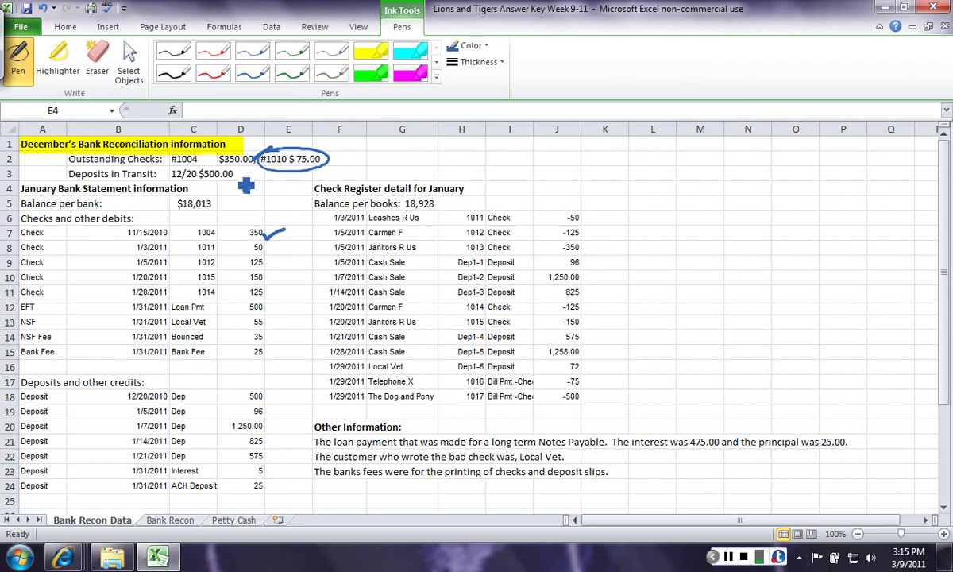
{"action": "left_click_drag", "start_coordinate": [244, 183], "coordinate": [263, 187]}
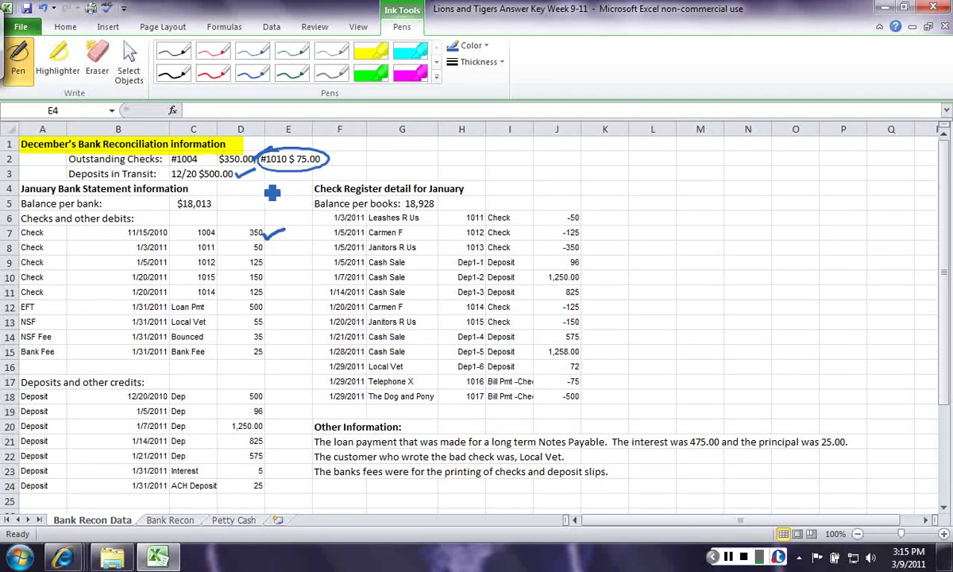
{"action": "left_click_drag", "start_coordinate": [273, 405], "coordinate": [295, 392]}
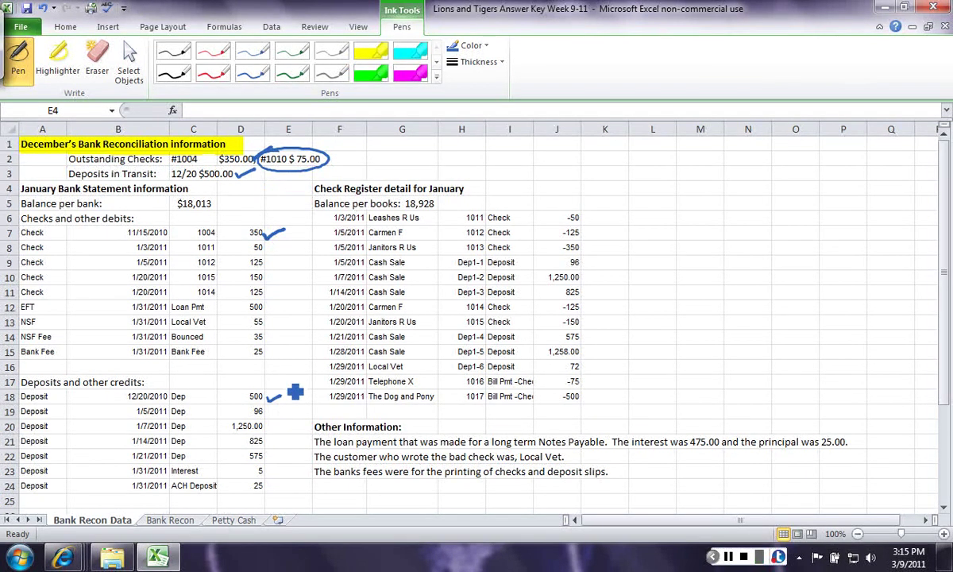
Step: Highlight the Balance per bank and Balance per books (18,928) labels in magenta
{"action": "left_click", "coordinate": [376, 54]}
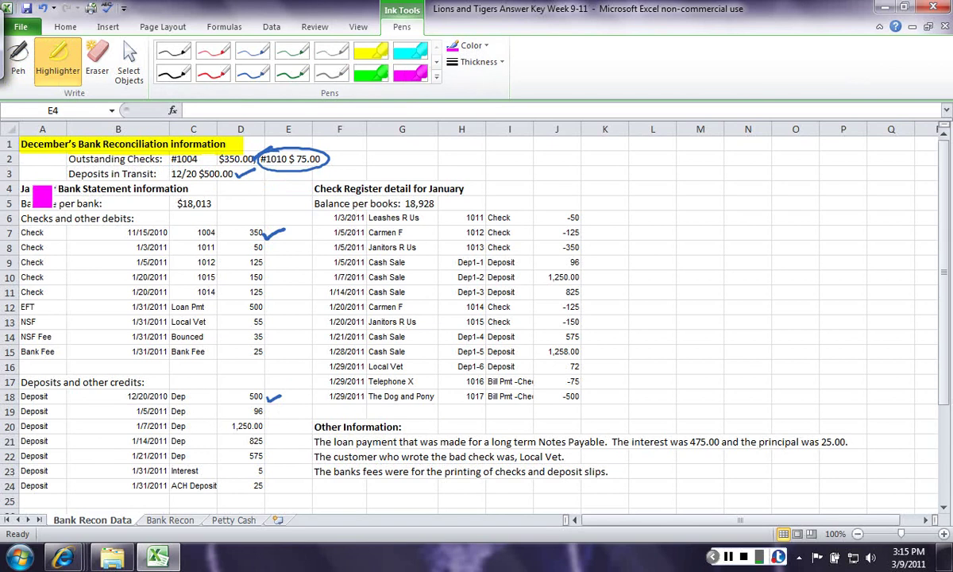
{"action": "left_click_drag", "start_coordinate": [22, 203], "coordinate": [125, 204]}
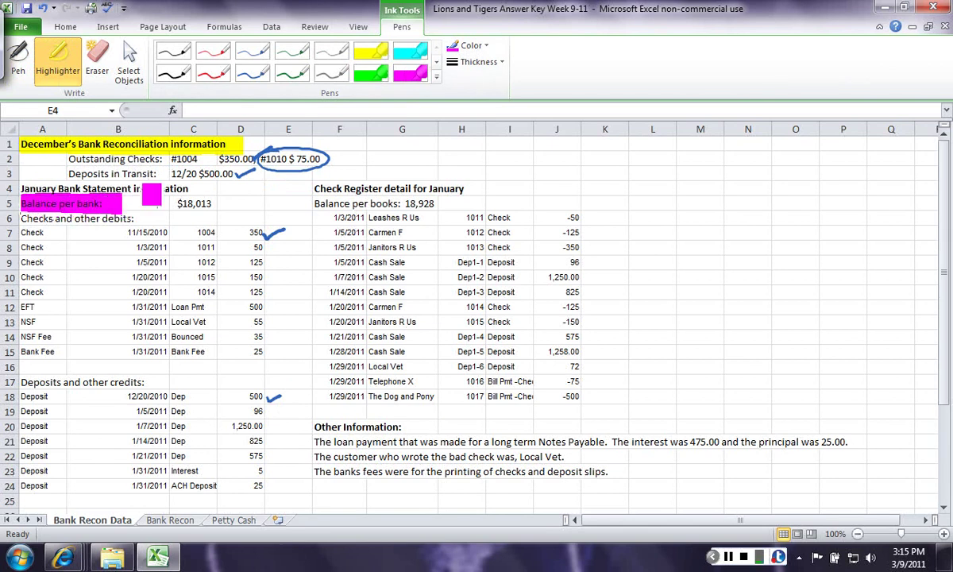
{"action": "left_click_drag", "start_coordinate": [315, 203], "coordinate": [453, 204]}
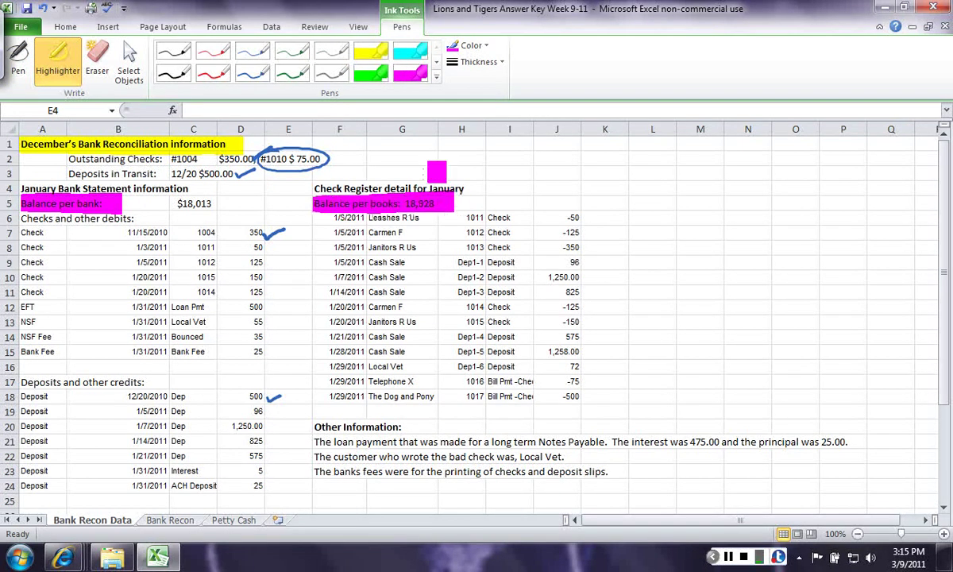
Step: Tick the matching 50, 125 and 150 checks in green on both statement and register
{"action": "left_click", "coordinate": [290, 73]}
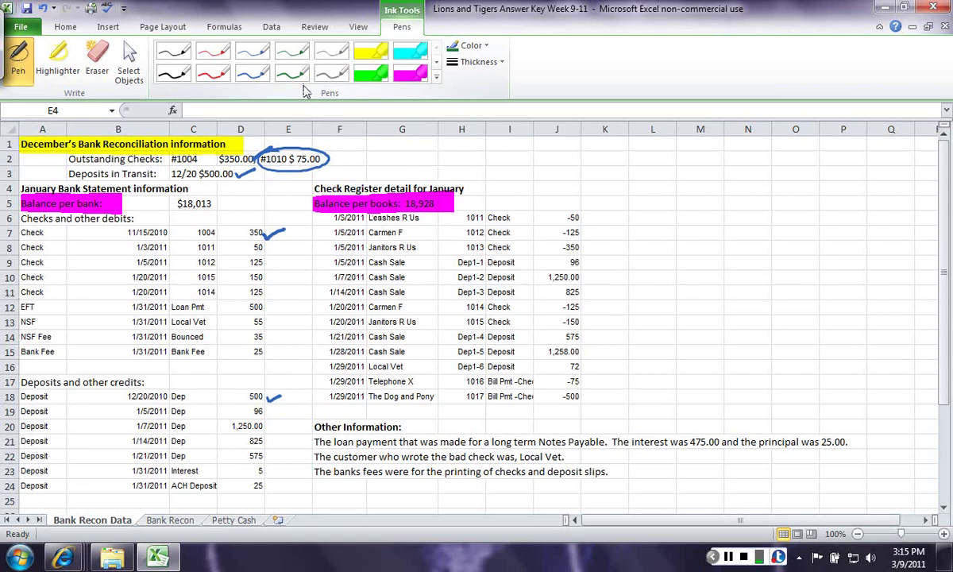
{"action": "left_click_drag", "start_coordinate": [269, 248], "coordinate": [286, 243]}
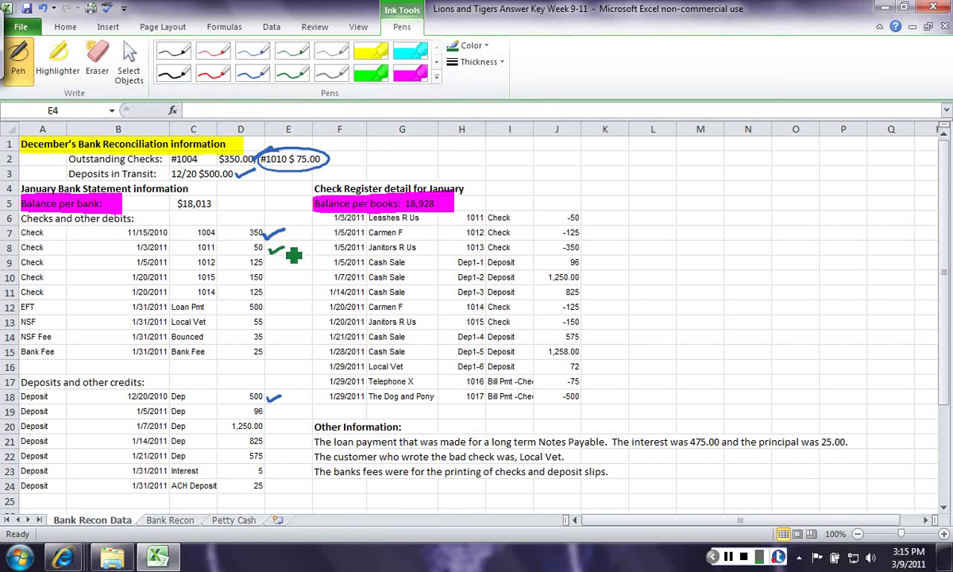
{"action": "left_click_drag", "start_coordinate": [589, 222], "coordinate": [610, 215]}
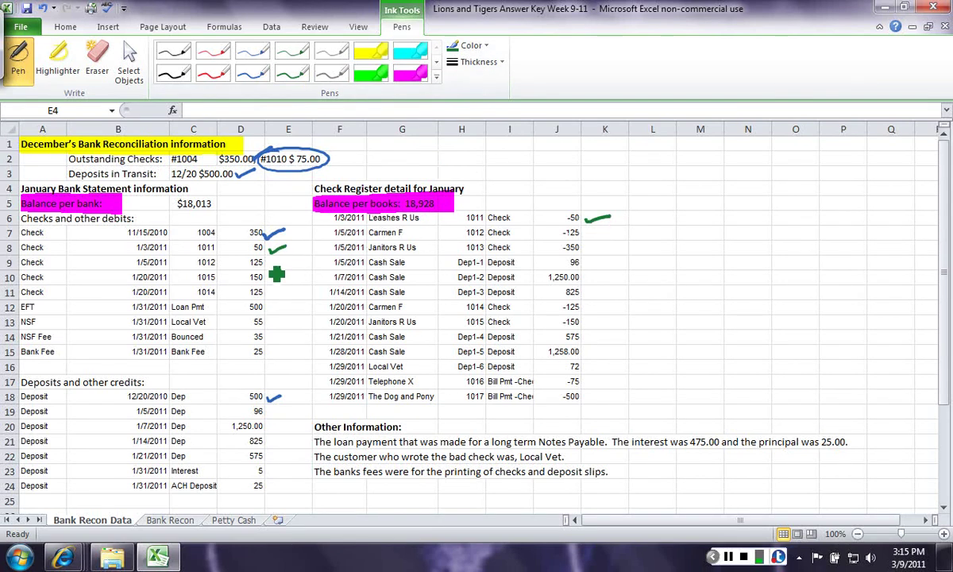
{"action": "left_click_drag", "start_coordinate": [269, 264], "coordinate": [289, 260]}
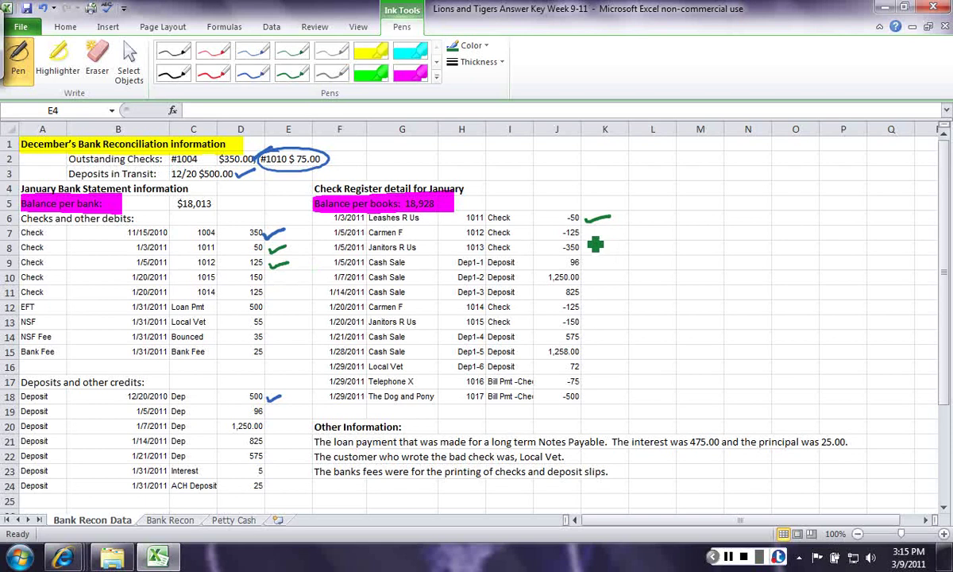
{"action": "left_click_drag", "start_coordinate": [589, 236], "coordinate": [610, 231]}
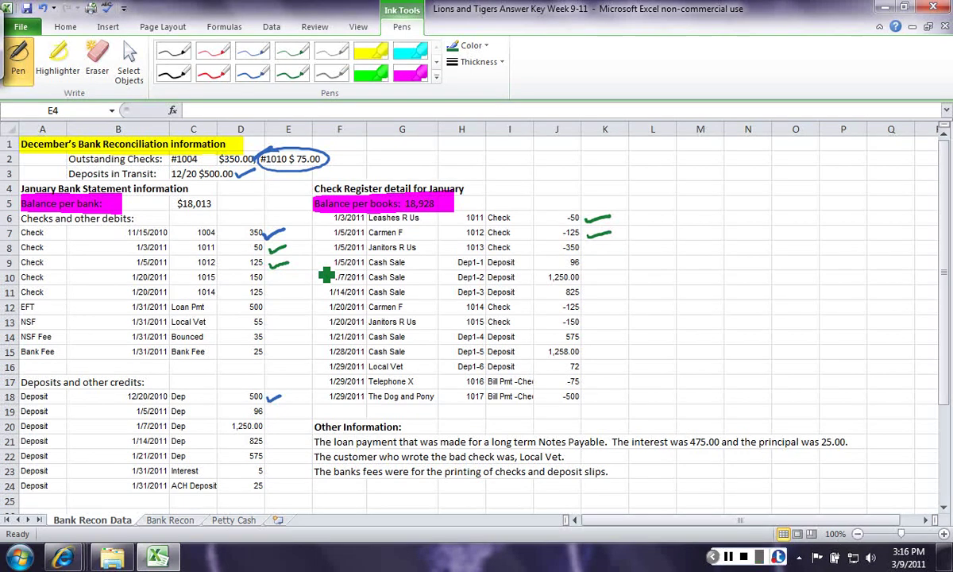
{"action": "left_click_drag", "start_coordinate": [269, 274], "coordinate": [291, 269]}
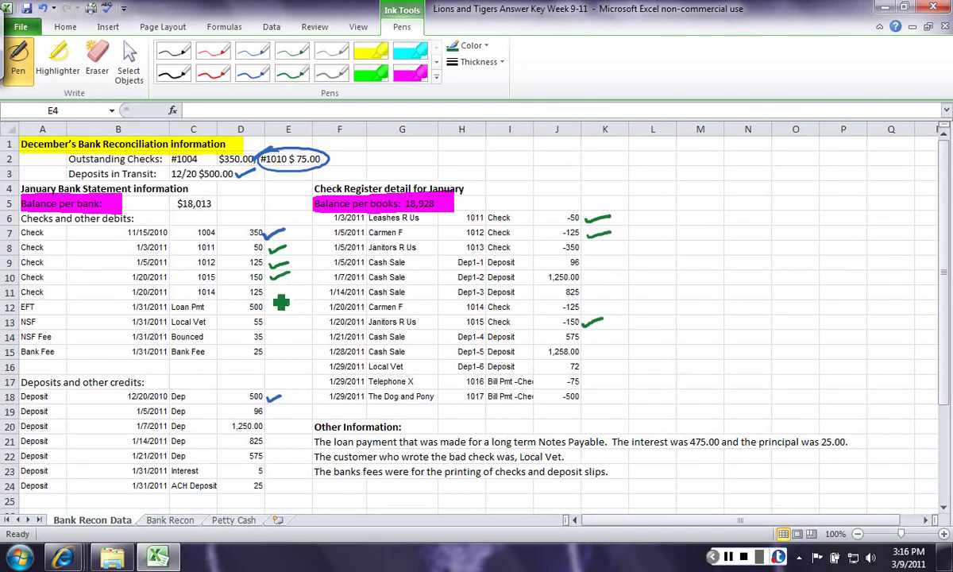
{"action": "left_click_drag", "start_coordinate": [271, 291], "coordinate": [293, 287]}
{"action": "left_click_drag", "start_coordinate": [587, 321], "coordinate": [601, 314]}
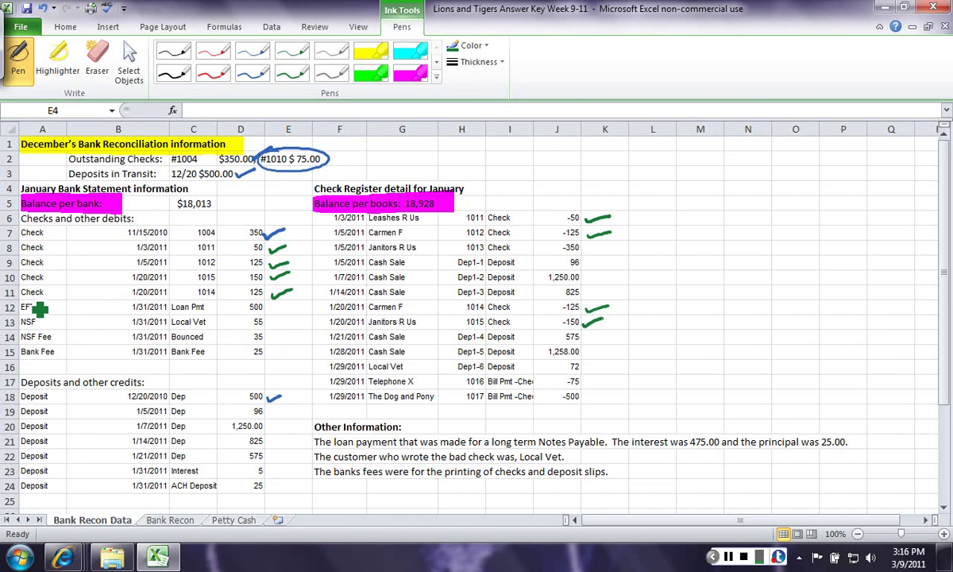
Step: Circle the EFT and NSF rows and tick matching deposits 96, 1,250, 825 and 575 in green
{"action": "mouse_move", "coordinate": [38, 309]}
{"action": "left_mouse_down"}
{"action": "mouse_move", "coordinate": [259, 306]}
{"action": "mouse_move", "coordinate": [40, 312]}
{"action": "left_mouse_up"}
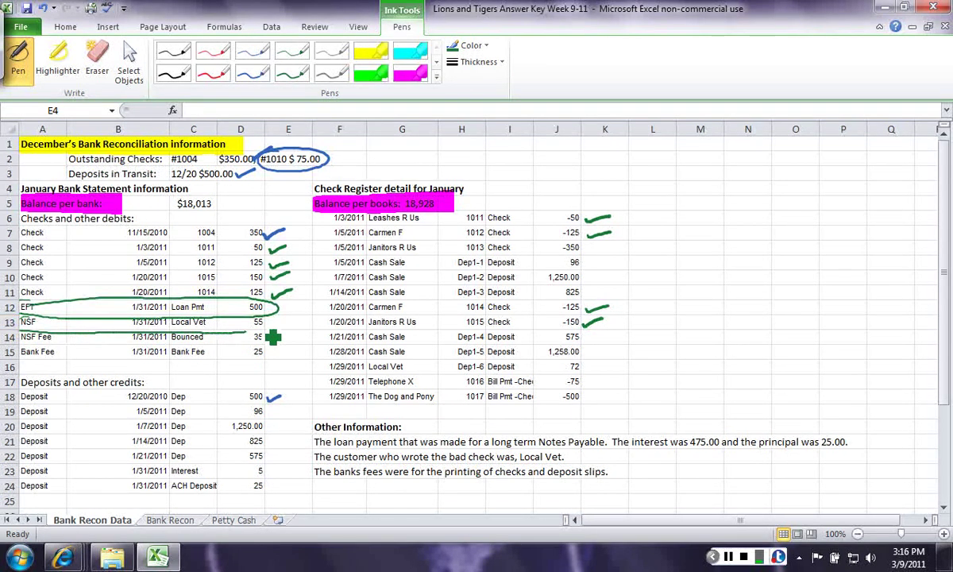
{"action": "mouse_move", "coordinate": [267, 316]}
{"action": "left_mouse_down"}
{"action": "mouse_move", "coordinate": [28, 325]}
{"action": "mouse_move", "coordinate": [160, 333]}
{"action": "mouse_move", "coordinate": [283, 321]}
{"action": "mouse_move", "coordinate": [279, 349]}
{"action": "mouse_move", "coordinate": [227, 362]}
{"action": "mouse_move", "coordinate": [16, 340]}
{"action": "mouse_move", "coordinate": [50, 350]}
{"action": "left_mouse_up"}
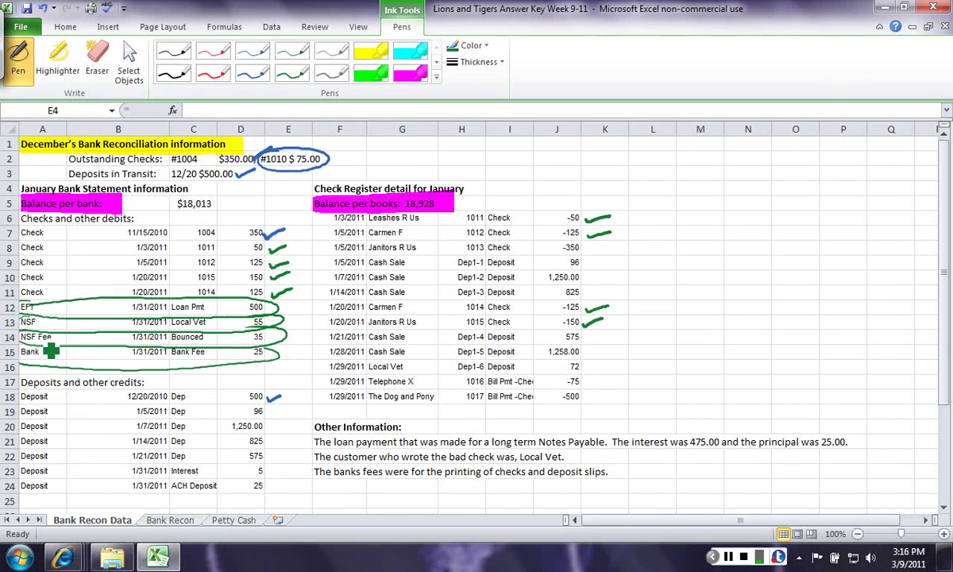
{"action": "left_click_drag", "start_coordinate": [268, 410], "coordinate": [287, 406]}
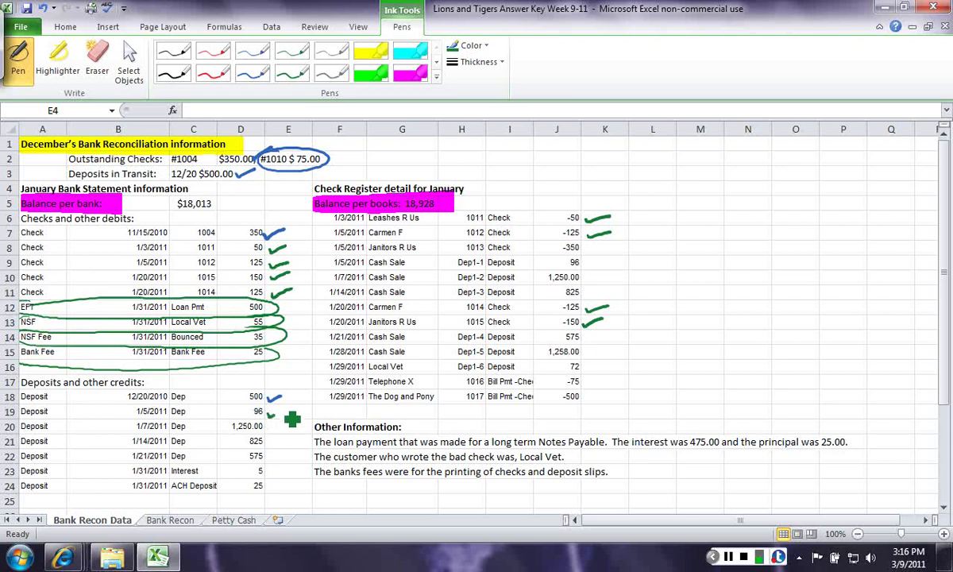
{"action": "left_click_drag", "start_coordinate": [582, 267], "coordinate": [604, 259]}
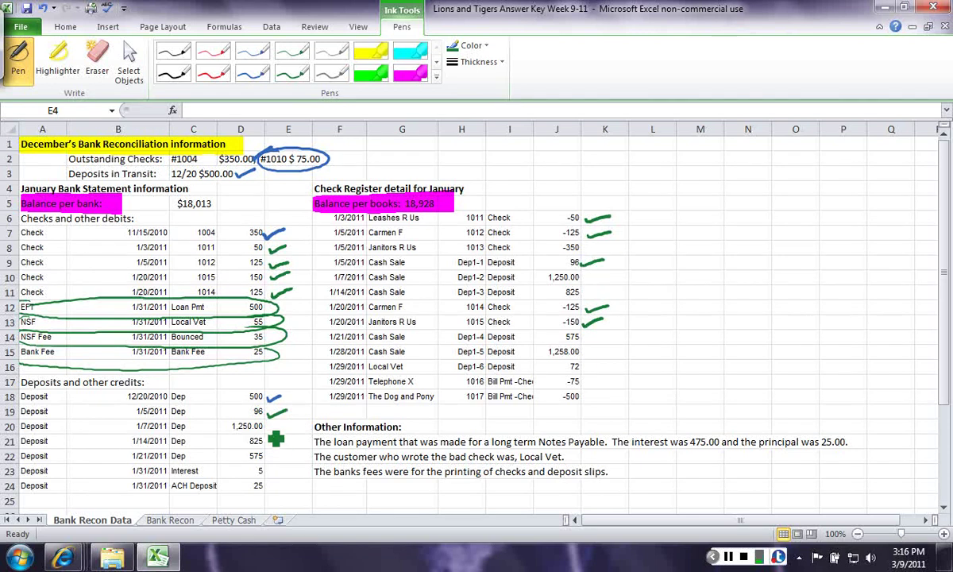
{"action": "left_click_drag", "start_coordinate": [267, 427], "coordinate": [282, 421]}
{"action": "mouse_move", "coordinate": [582, 280]}
{"action": "left_mouse_down"}
{"action": "mouse_move", "coordinate": [607, 284]}
{"action": "mouse_move", "coordinate": [609, 274]}
{"action": "left_mouse_up"}
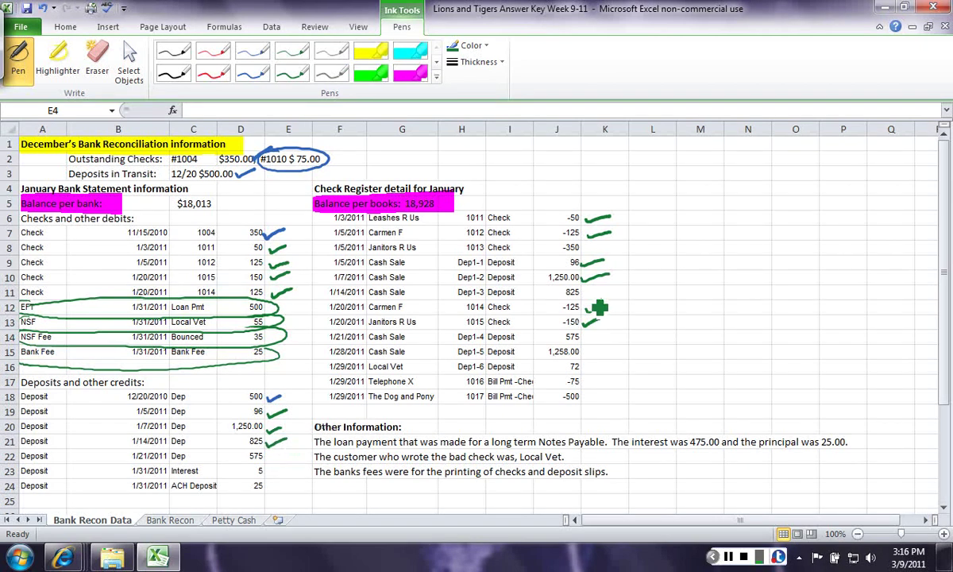
{"action": "left_click_drag", "start_coordinate": [586, 294], "coordinate": [615, 284]}
{"action": "left_click_drag", "start_coordinate": [271, 453], "coordinate": [290, 448]}
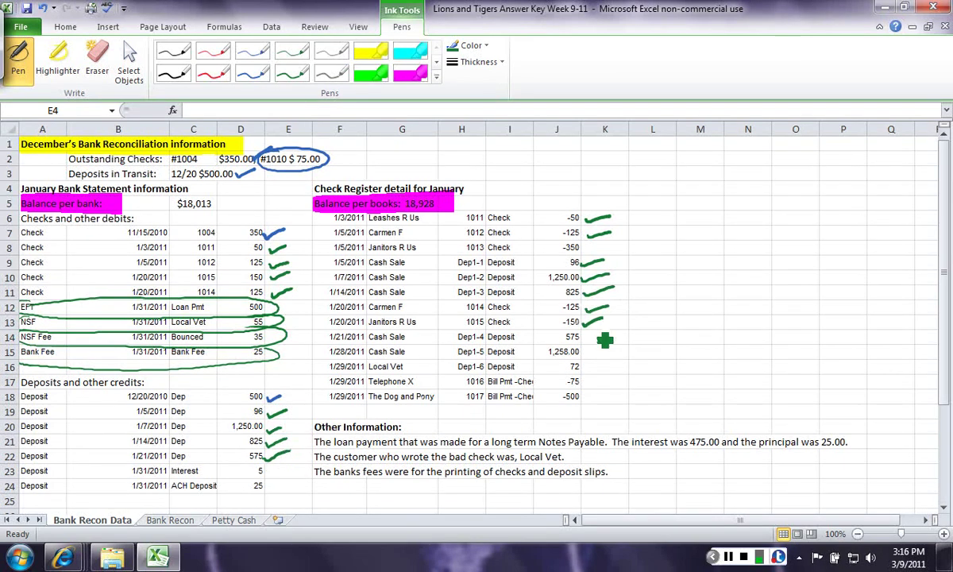
{"action": "left_click_drag", "start_coordinate": [583, 338], "coordinate": [608, 332]}
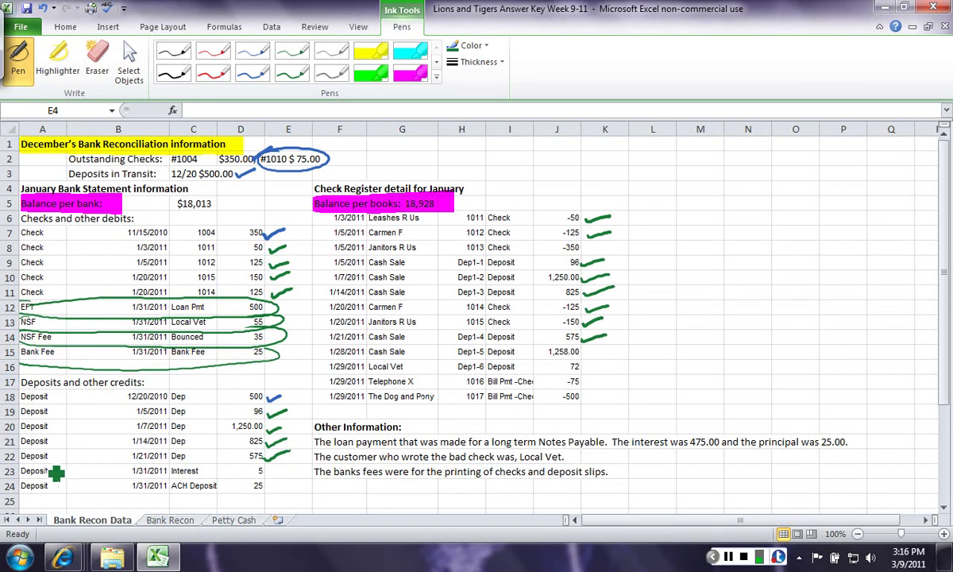
Step: Circle the bank-only Interest and ACH Deposit rows 23 and 24 in green
{"action": "left_click_drag", "start_coordinate": [16, 471], "coordinate": [48, 468]}
{"action": "mouse_move", "coordinate": [18, 483]}
{"action": "left_mouse_down"}
{"action": "mouse_move", "coordinate": [226, 469]}
{"action": "mouse_move", "coordinate": [262, 449]}
{"action": "mouse_move", "coordinate": [75, 459]}
{"action": "mouse_move", "coordinate": [115, 491]}
{"action": "left_mouse_up"}
{"action": "mouse_move", "coordinate": [42, 459]}
{"action": "left_mouse_down"}
{"action": "mouse_move", "coordinate": [30, 483]}
{"action": "mouse_move", "coordinate": [159, 497]}
{"action": "mouse_move", "coordinate": [259, 477]}
{"action": "mouse_move", "coordinate": [282, 483]}
{"action": "left_mouse_up"}
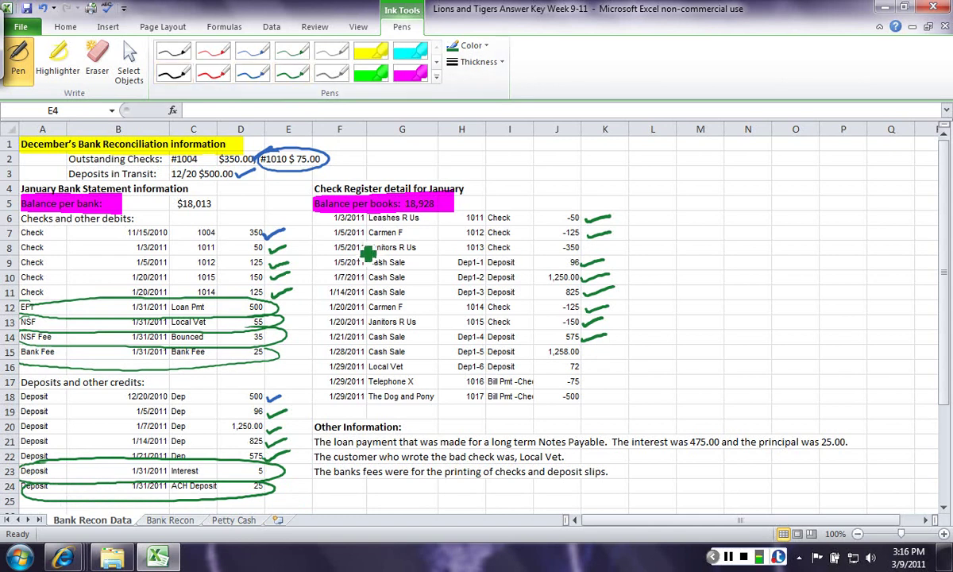
Step: Circle register entries -350, 1,258, 72 (Telephone X) and -500 (Dog and Pony) and bracket the Other Information notes
{"action": "mouse_move", "coordinate": [356, 248]}
{"action": "left_mouse_down"}
{"action": "mouse_move", "coordinate": [321, 259]}
{"action": "mouse_move", "coordinate": [517, 268]}
{"action": "mouse_move", "coordinate": [568, 252]}
{"action": "mouse_move", "coordinate": [340, 247]}
{"action": "left_mouse_up"}
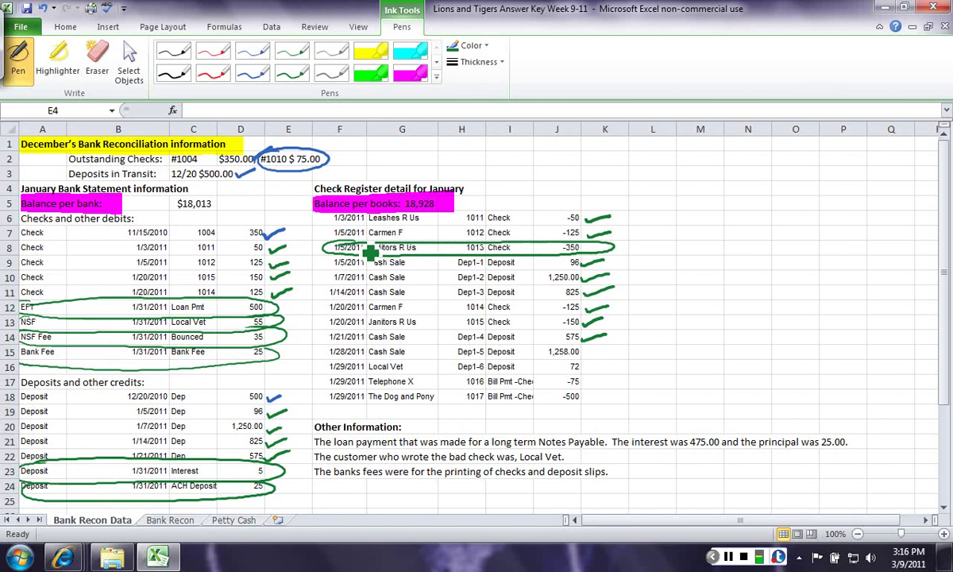
{"action": "mouse_move", "coordinate": [340, 347]}
{"action": "left_mouse_down"}
{"action": "mouse_move", "coordinate": [394, 368]}
{"action": "mouse_move", "coordinate": [610, 354]}
{"action": "mouse_move", "coordinate": [349, 338]}
{"action": "mouse_move", "coordinate": [326, 346]}
{"action": "mouse_move", "coordinate": [322, 369]}
{"action": "mouse_move", "coordinate": [574, 366]}
{"action": "left_mouse_up"}
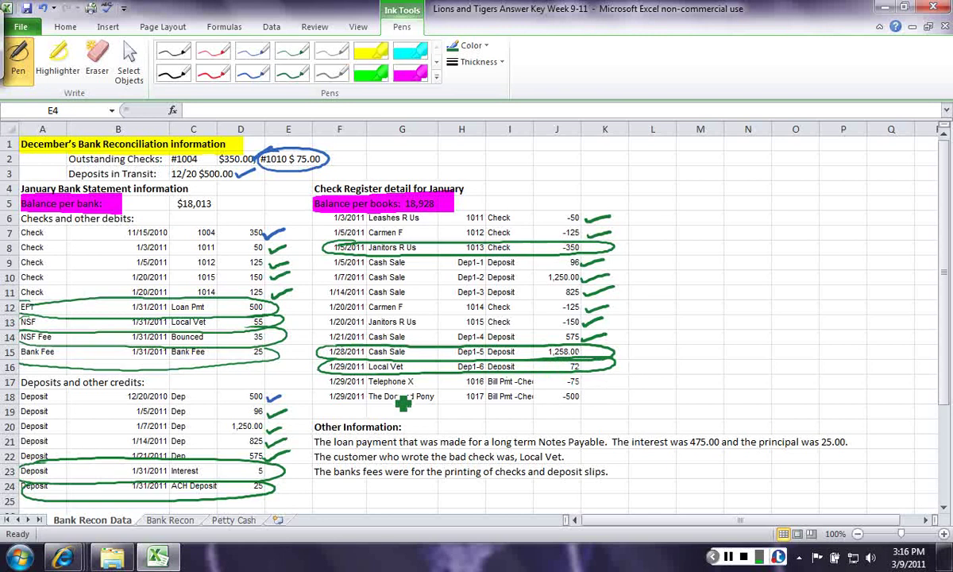
{"action": "mouse_move", "coordinate": [330, 372]}
{"action": "left_mouse_down"}
{"action": "mouse_move", "coordinate": [377, 388]}
{"action": "mouse_move", "coordinate": [607, 393]}
{"action": "mouse_move", "coordinate": [520, 372]}
{"action": "mouse_move", "coordinate": [316, 390]}
{"action": "mouse_move", "coordinate": [413, 404]}
{"action": "mouse_move", "coordinate": [575, 413]}
{"action": "mouse_move", "coordinate": [609, 394]}
{"action": "left_mouse_up"}
{"action": "mouse_move", "coordinate": [856, 442]}
{"action": "left_mouse_down"}
{"action": "mouse_move", "coordinate": [866, 468]}
{"action": "mouse_move", "coordinate": [840, 480]}
{"action": "left_mouse_up"}
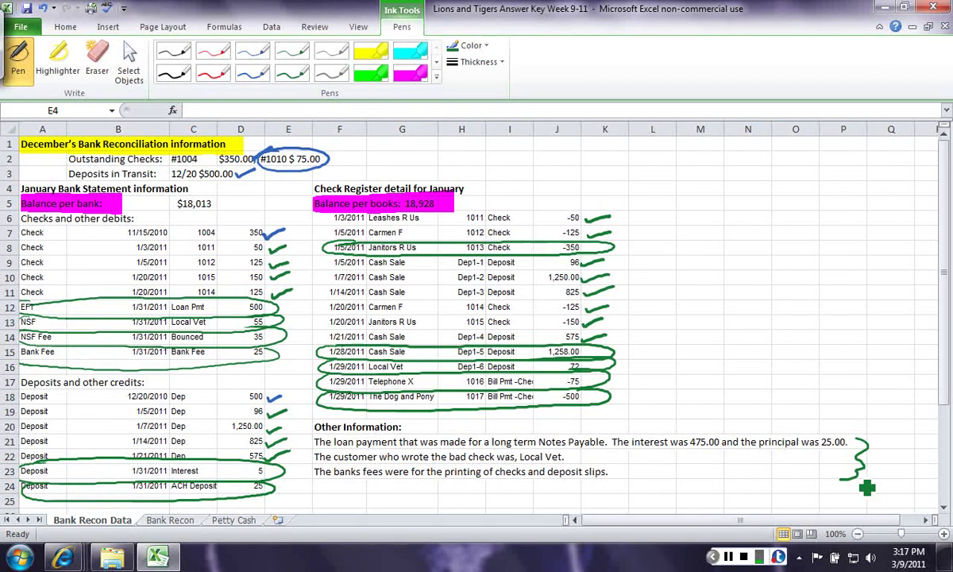
Step: Handwrite 'Balance per bank' in black ink in cell A5 of the Bank Recon sheet
{"action": "left_click", "coordinate": [170, 521]}
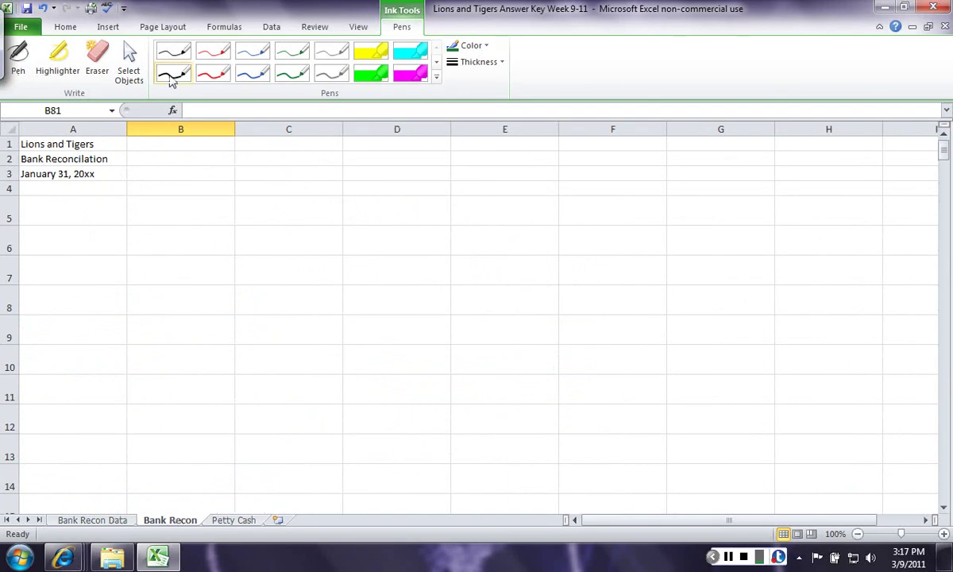
{"action": "left_click", "coordinate": [17, 57]}
{"action": "mouse_move", "coordinate": [42, 223]}
{"action": "left_mouse_down"}
{"action": "mouse_move", "coordinate": [74, 212]}
{"action": "mouse_move", "coordinate": [85, 229]}
{"action": "mouse_move", "coordinate": [245, 222]}
{"action": "mouse_move", "coordinate": [251, 230]}
{"action": "left_mouse_up"}
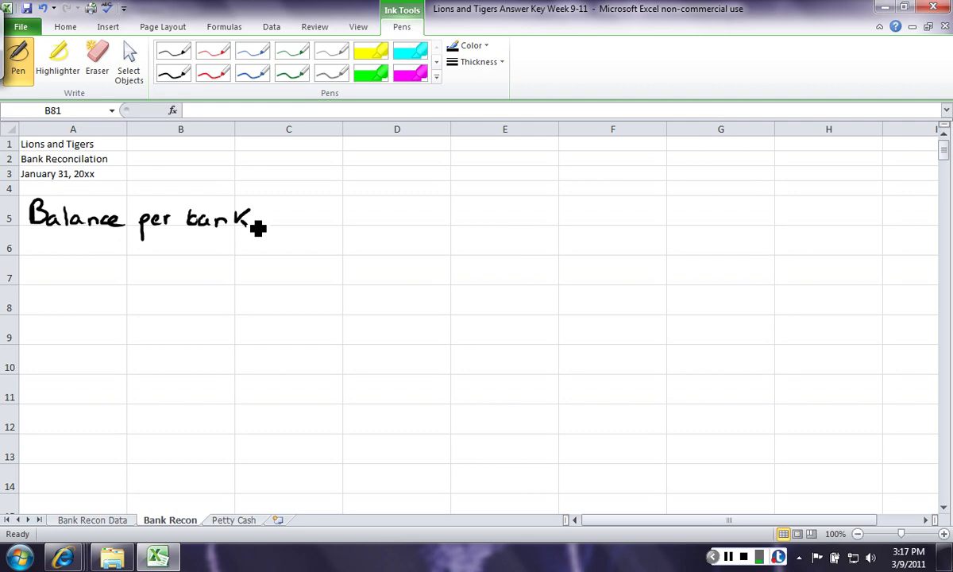
Step: Highlight the $18,013 bank balance in magenta on Bank Recon Data, then return to Bank Recon's black pen
{"action": "left_click", "coordinate": [99, 518]}
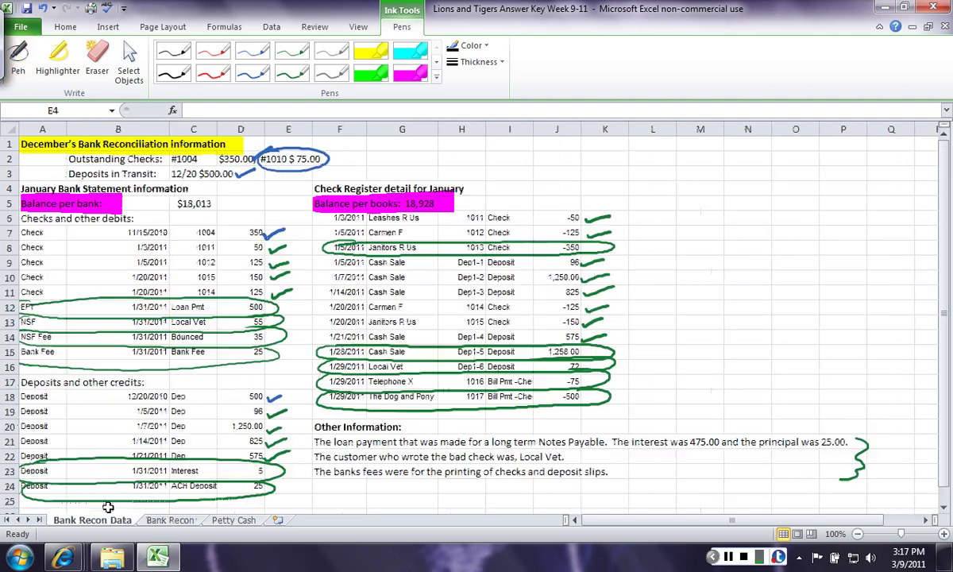
{"action": "left_click", "coordinate": [405, 75]}
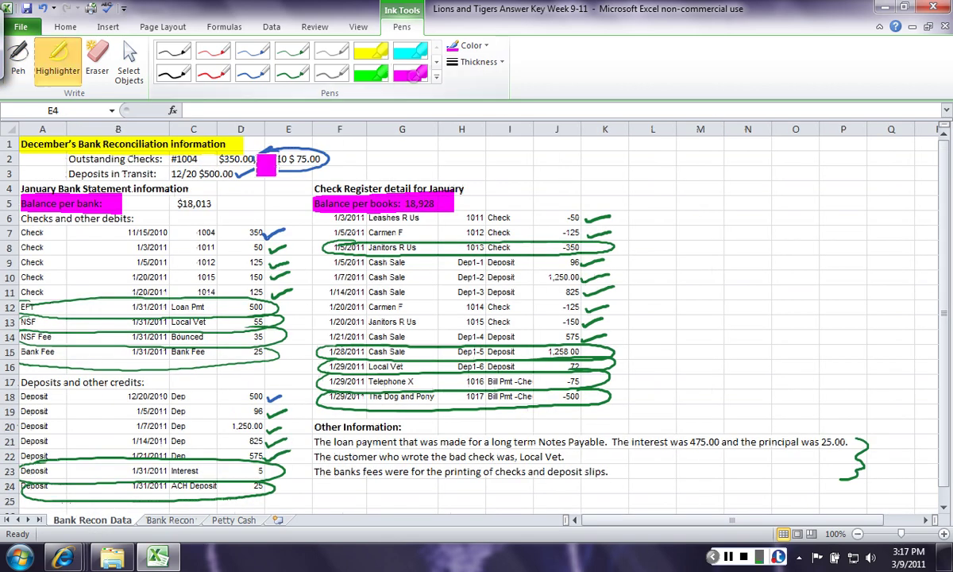
{"action": "left_click_drag", "start_coordinate": [176, 199], "coordinate": [220, 205]}
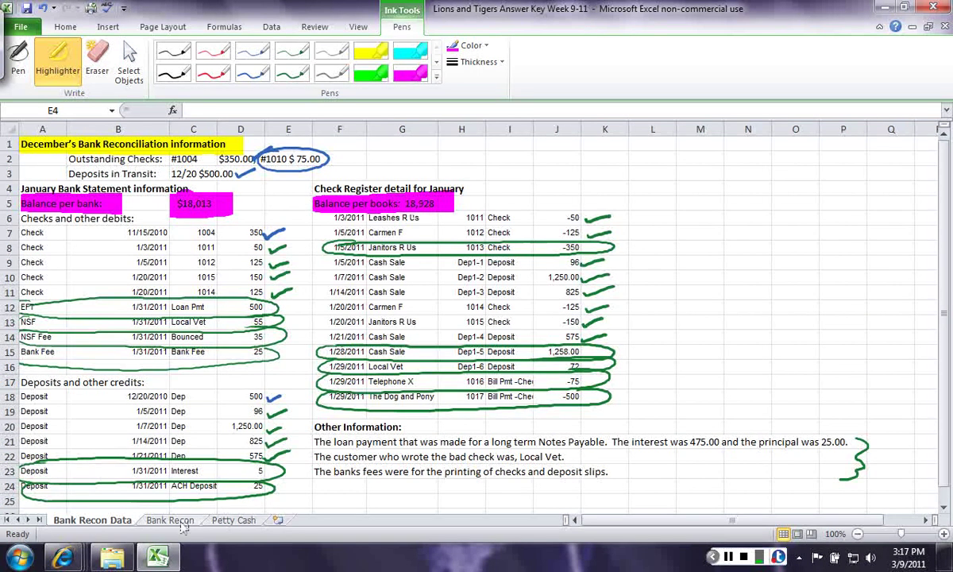
{"action": "left_click", "coordinate": [170, 520]}
{"action": "left_click", "coordinate": [173, 80]}
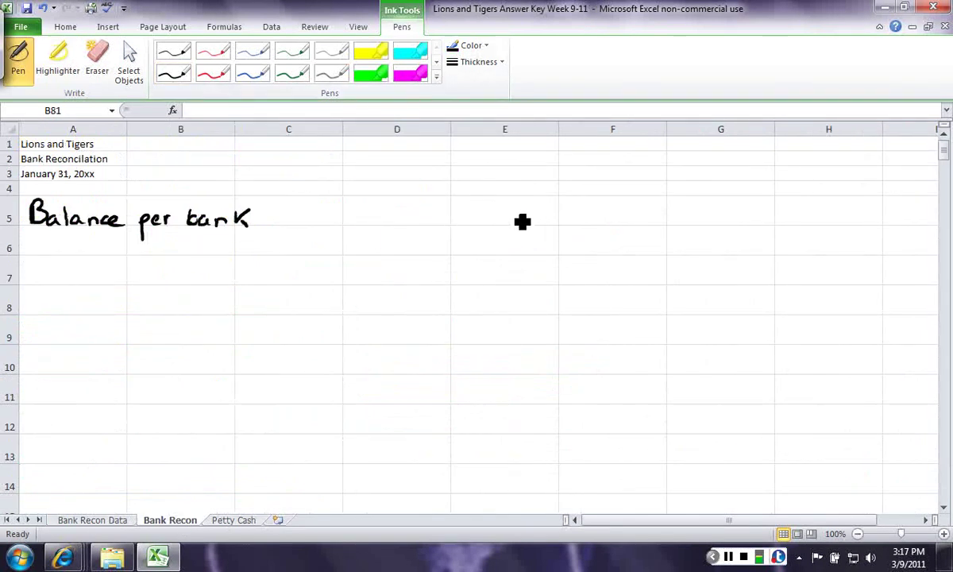
Step: Write the 18,013 bank balance and 'Add: Deposits in Transit 1/28 1,258' on row 6
{"action": "mouse_move", "coordinate": [576, 210]}
{"action": "left_mouse_down"}
{"action": "mouse_move", "coordinate": [577, 225]}
{"action": "mouse_move", "coordinate": [591, 212]}
{"action": "mouse_move", "coordinate": [600, 231]}
{"action": "mouse_move", "coordinate": [610, 212]}
{"action": "mouse_move", "coordinate": [638, 229]}
{"action": "left_mouse_up"}
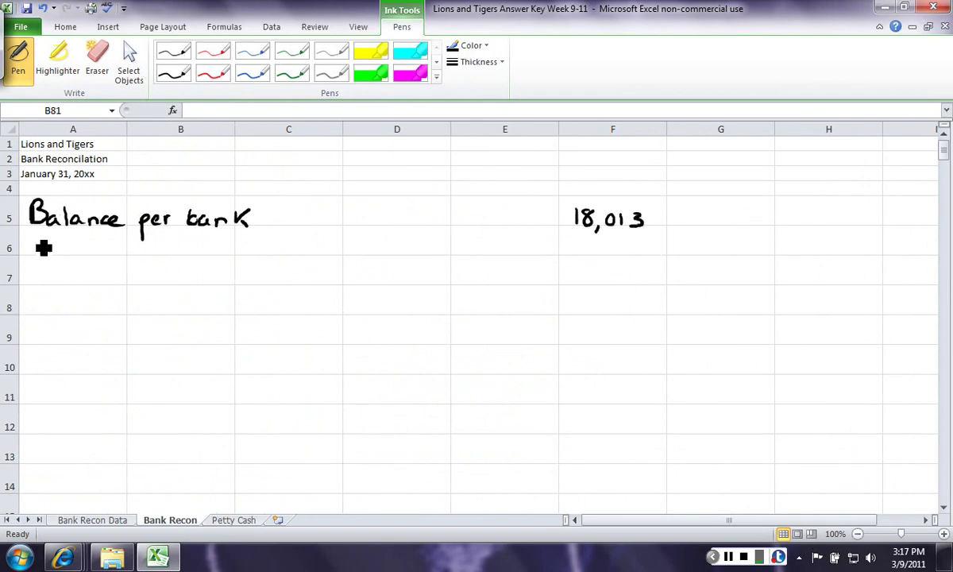
{"action": "mouse_move", "coordinate": [31, 253]}
{"action": "left_mouse_down"}
{"action": "mouse_move", "coordinate": [54, 252]}
{"action": "mouse_move", "coordinate": [51, 243]}
{"action": "mouse_move", "coordinate": [118, 253]}
{"action": "left_mouse_up"}
{"action": "left_click", "coordinate": [95, 241]}
{"action": "left_click", "coordinate": [95, 251]}
{"action": "left_click_drag", "start_coordinate": [118, 231], "coordinate": [147, 253]}
{"action": "mouse_move", "coordinate": [151, 235]}
{"action": "left_mouse_down"}
{"action": "mouse_move", "coordinate": [151, 257]}
{"action": "mouse_move", "coordinate": [208, 253]}
{"action": "mouse_move", "coordinate": [213, 239]}
{"action": "left_mouse_up"}
{"action": "left_click", "coordinate": [199, 231]}
{"action": "mouse_move", "coordinate": [221, 240]}
{"action": "left_mouse_down"}
{"action": "mouse_move", "coordinate": [215, 253]}
{"action": "mouse_move", "coordinate": [284, 251]}
{"action": "mouse_move", "coordinate": [291, 238]}
{"action": "left_mouse_up"}
{"action": "mouse_move", "coordinate": [295, 241]}
{"action": "left_mouse_down"}
{"action": "mouse_move", "coordinate": [295, 253]}
{"action": "mouse_move", "coordinate": [304, 241]}
{"action": "left_mouse_up"}
{"action": "mouse_move", "coordinate": [315, 242]}
{"action": "left_mouse_down"}
{"action": "mouse_move", "coordinate": [311, 254]}
{"action": "mouse_move", "coordinate": [357, 252]}
{"action": "left_mouse_up"}
{"action": "left_click_drag", "start_coordinate": [352, 243], "coordinate": [361, 243]}
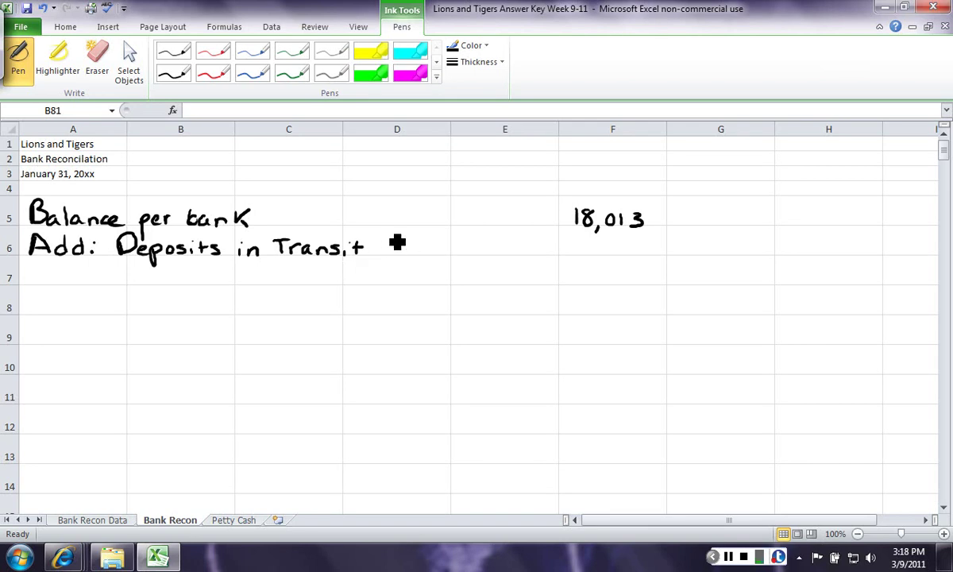
{"action": "left_click_drag", "start_coordinate": [387, 227], "coordinate": [388, 251]}
{"action": "left_click_drag", "start_coordinate": [394, 242], "coordinate": [430, 253]}
{"action": "mouse_move", "coordinate": [437, 247]}
{"action": "left_mouse_down"}
{"action": "mouse_move", "coordinate": [436, 256]}
{"action": "mouse_move", "coordinate": [474, 252]}
{"action": "mouse_move", "coordinate": [451, 253]}
{"action": "mouse_move", "coordinate": [483, 240]}
{"action": "left_mouse_up"}
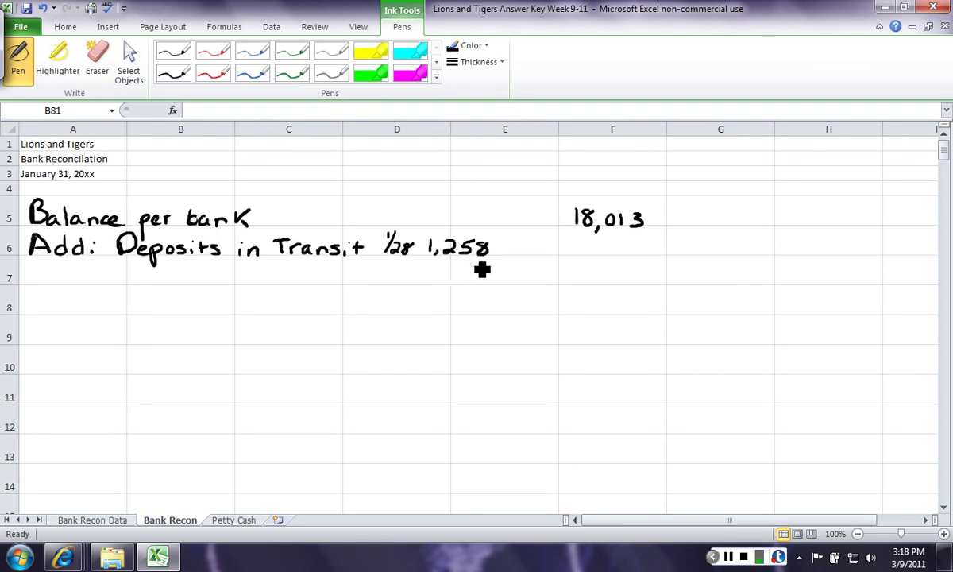
Step: Add the 1/29 deposit of 72, underline it, and write the 1,330 total and 19,343 subtotal
{"action": "mouse_move", "coordinate": [391, 269]}
{"action": "left_mouse_down"}
{"action": "mouse_move", "coordinate": [379, 287]}
{"action": "mouse_move", "coordinate": [465, 270]}
{"action": "mouse_move", "coordinate": [469, 294]}
{"action": "left_mouse_up"}
{"action": "left_click_drag", "start_coordinate": [481, 275], "coordinate": [497, 291]}
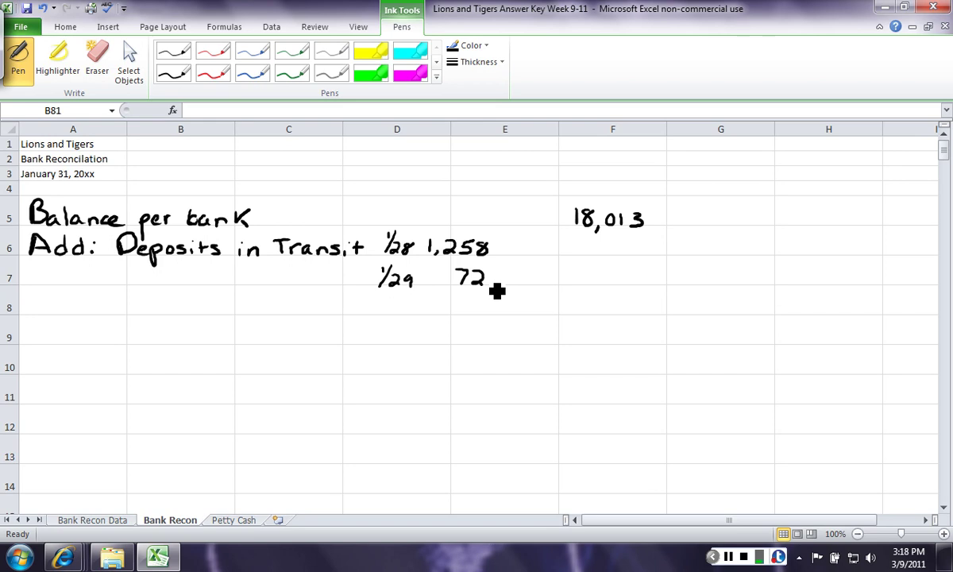
{"action": "left_click_drag", "start_coordinate": [421, 287], "coordinate": [503, 286]}
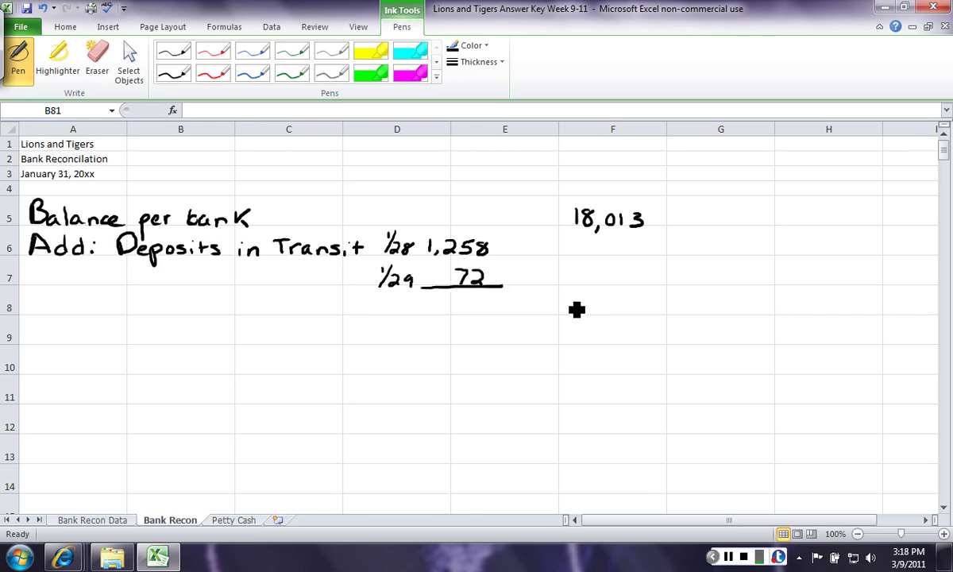
{"action": "mouse_move", "coordinate": [575, 299]}
{"action": "left_mouse_down"}
{"action": "mouse_move", "coordinate": [579, 319]}
{"action": "mouse_move", "coordinate": [637, 302]}
{"action": "left_mouse_up"}
{"action": "left_click_drag", "start_coordinate": [566, 320], "coordinate": [655, 319]}
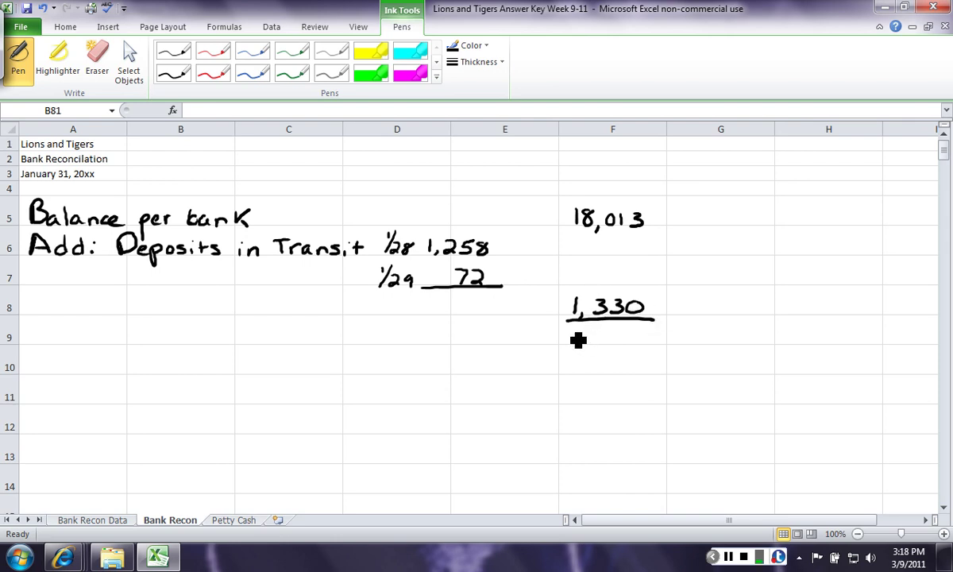
{"action": "mouse_move", "coordinate": [572, 329]}
{"action": "left_mouse_down"}
{"action": "mouse_move", "coordinate": [572, 346]}
{"action": "mouse_move", "coordinate": [650, 337]}
{"action": "mouse_move", "coordinate": [640, 347]}
{"action": "left_mouse_up"}
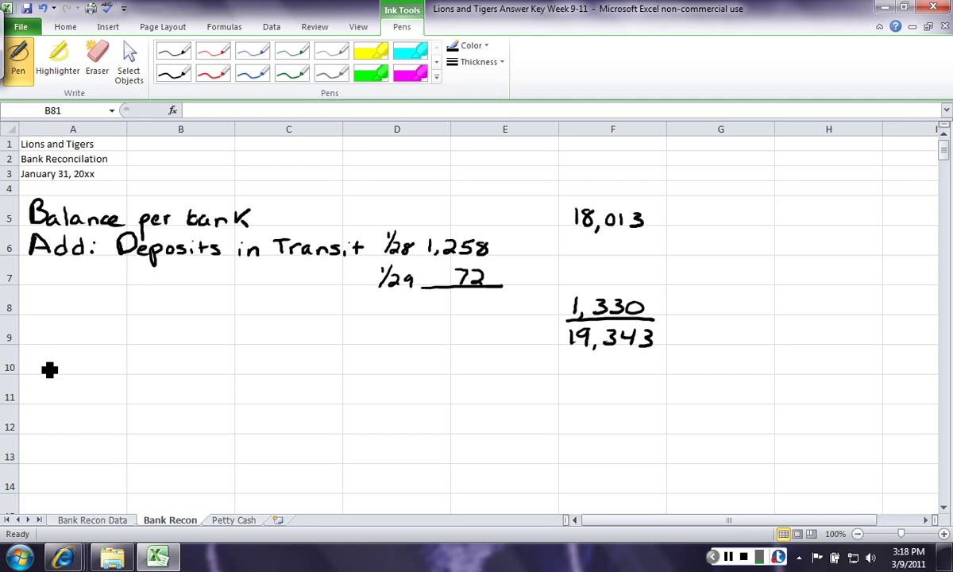
Step: Write the 'Less: Outstanding checks' heading on row 10
{"action": "mouse_move", "coordinate": [36, 356]}
{"action": "left_mouse_down"}
{"action": "mouse_move", "coordinate": [48, 378]}
{"action": "mouse_move", "coordinate": [73, 376]}
{"action": "left_mouse_up"}
{"action": "left_click", "coordinate": [109, 362]}
{"action": "left_click", "coordinate": [109, 374]}
{"action": "mouse_move", "coordinate": [143, 355]}
{"action": "left_mouse_down"}
{"action": "mouse_move", "coordinate": [145, 379]}
{"action": "mouse_move", "coordinate": [145, 356]}
{"action": "mouse_move", "coordinate": [180, 373]}
{"action": "left_mouse_up"}
{"action": "mouse_move", "coordinate": [168, 362]}
{"action": "left_mouse_down"}
{"action": "mouse_move", "coordinate": [230, 382]}
{"action": "mouse_move", "coordinate": [293, 381]}
{"action": "mouse_move", "coordinate": [300, 392]}
{"action": "mouse_move", "coordinate": [323, 371]}
{"action": "mouse_move", "coordinate": [398, 373]}
{"action": "mouse_move", "coordinate": [391, 383]}
{"action": "mouse_move", "coordinate": [401, 381]}
{"action": "left_mouse_up"}
Step: Mark checks #1010, #1013, #1016 and #1017 outstanding with black dashes on Bank Recon Data, then return to Bank Recon
{"action": "left_click", "coordinate": [95, 519]}
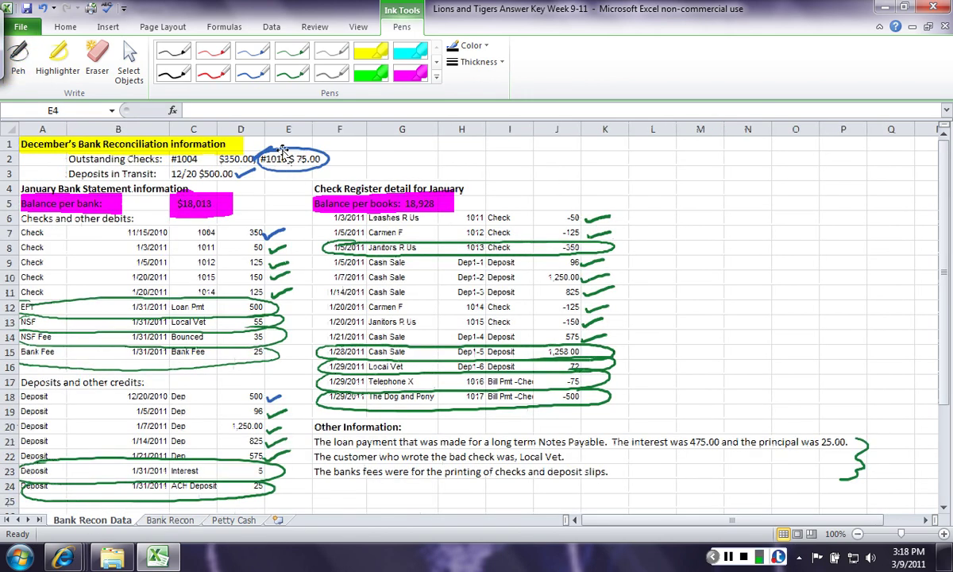
{"action": "left_click_drag", "start_coordinate": [257, 159], "coordinate": [275, 159]}
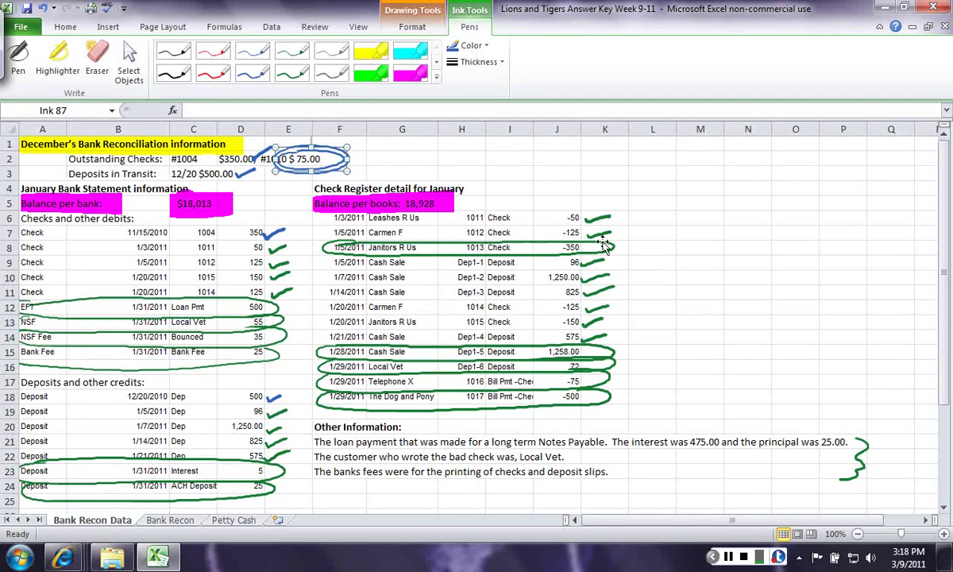
{"action": "left_click_drag", "start_coordinate": [377, 160], "coordinate": [401, 160]}
{"action": "left_click_drag", "start_coordinate": [626, 249], "coordinate": [646, 252]}
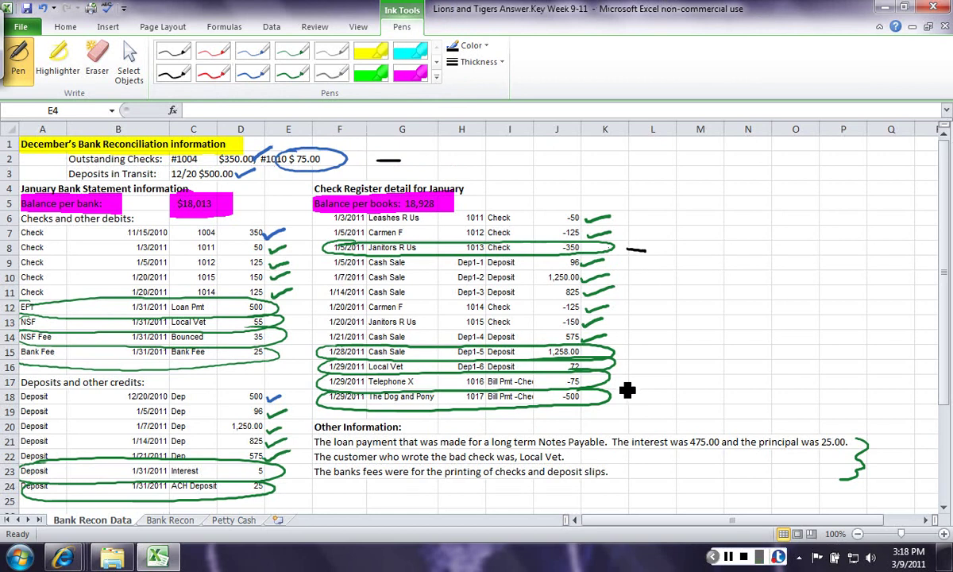
{"action": "left_click_drag", "start_coordinate": [619, 381], "coordinate": [638, 381]}
{"action": "left_click_drag", "start_coordinate": [627, 403], "coordinate": [648, 402]}
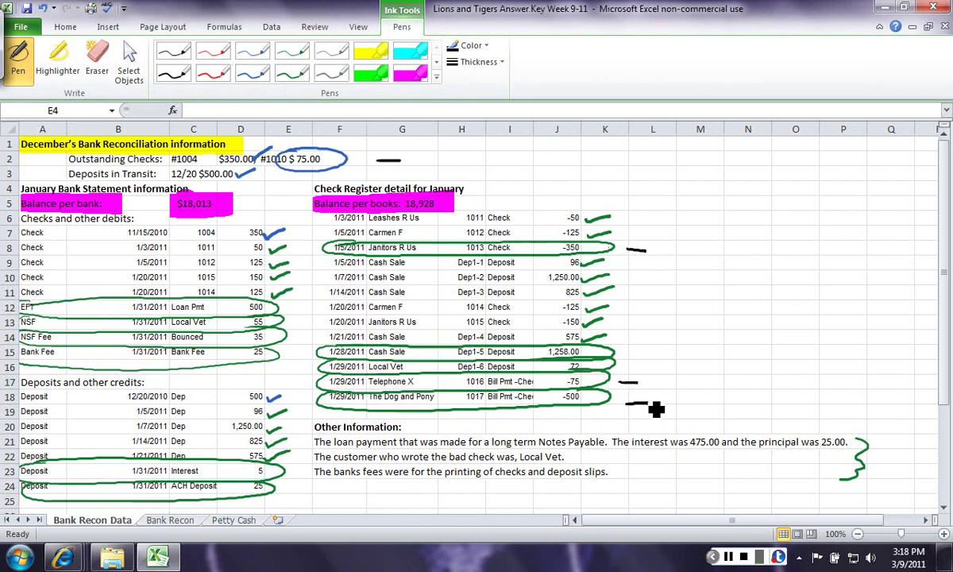
{"action": "left_click", "coordinate": [171, 518]}
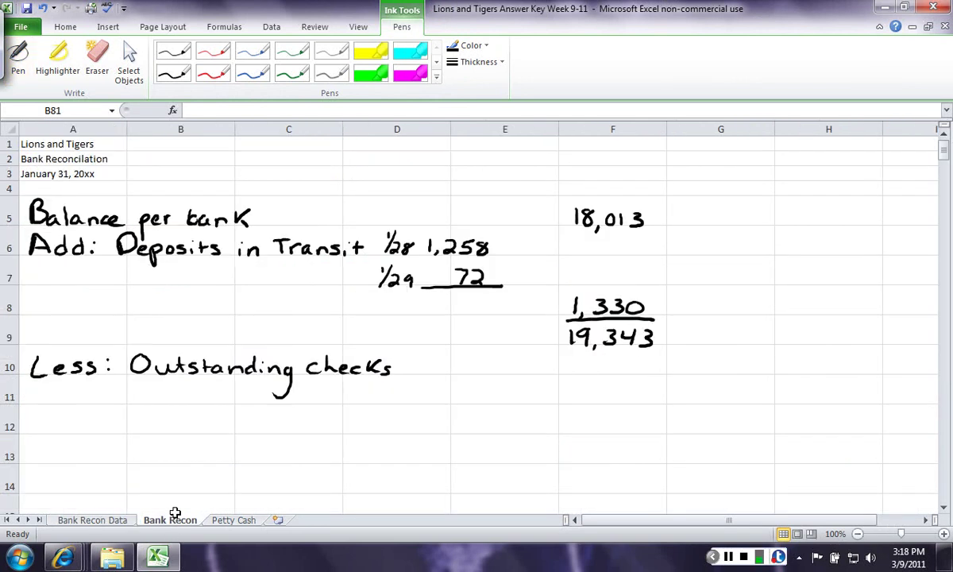
Step: Write outstanding checks #1010 for 75.00 and #1013 for 350.00 in black ink
{"action": "left_click", "coordinate": [140, 383]}
{"action": "left_click", "coordinate": [180, 79]}
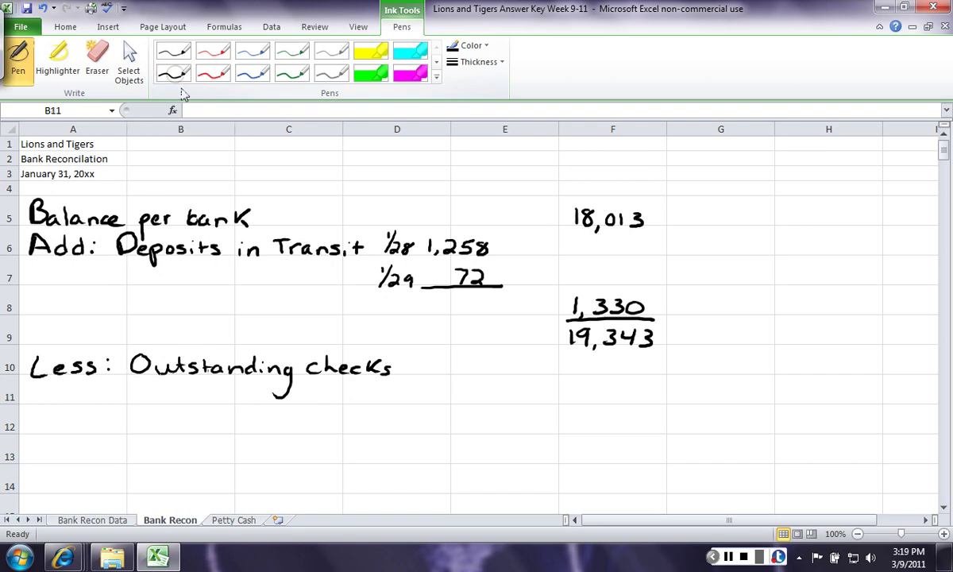
{"action": "left_click_drag", "start_coordinate": [146, 386], "coordinate": [143, 401]}
{"action": "mouse_move", "coordinate": [153, 387]}
{"action": "left_mouse_down"}
{"action": "mouse_move", "coordinate": [150, 401]}
{"action": "mouse_move", "coordinate": [160, 390]}
{"action": "left_mouse_up"}
{"action": "left_click_drag", "start_coordinate": [137, 397], "coordinate": [167, 405]}
{"action": "mouse_move", "coordinate": [184, 389]}
{"action": "left_mouse_down"}
{"action": "mouse_move", "coordinate": [199, 405]}
{"action": "mouse_move", "coordinate": [213, 390]}
{"action": "left_mouse_up"}
{"action": "mouse_move", "coordinate": [379, 388]}
{"action": "left_mouse_down"}
{"action": "mouse_move", "coordinate": [386, 403]}
{"action": "mouse_move", "coordinate": [413, 399]}
{"action": "mouse_move", "coordinate": [402, 404]}
{"action": "left_mouse_up"}
{"action": "left_click_drag", "start_coordinate": [405, 388], "coordinate": [418, 387]}
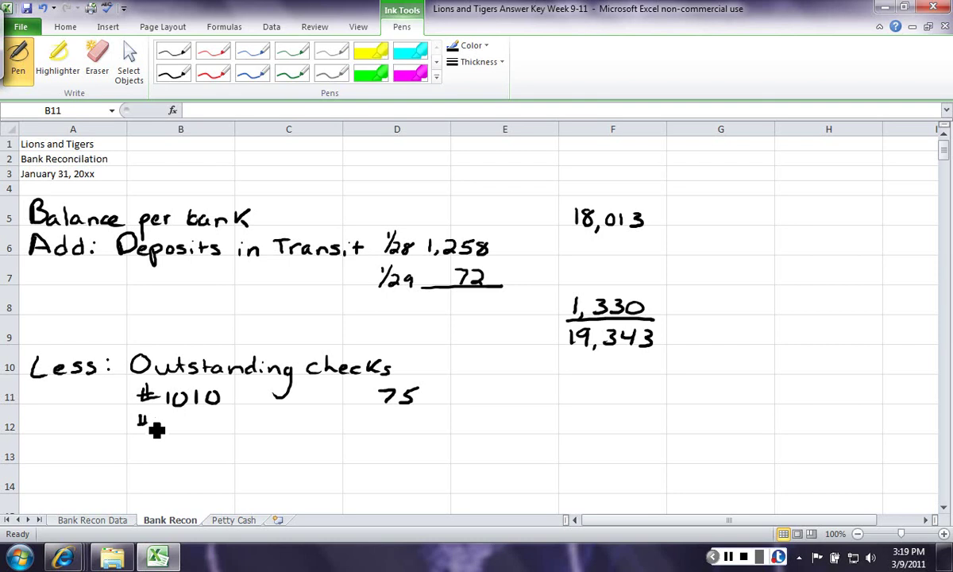
{"action": "left_click_drag", "start_coordinate": [136, 426], "coordinate": [166, 434]}
{"action": "left_click_drag", "start_coordinate": [184, 421], "coordinate": [201, 434]}
{"action": "mouse_move", "coordinate": [211, 421]}
{"action": "left_mouse_down"}
{"action": "mouse_move", "coordinate": [221, 427]}
{"action": "mouse_move", "coordinate": [212, 435]}
{"action": "left_mouse_up"}
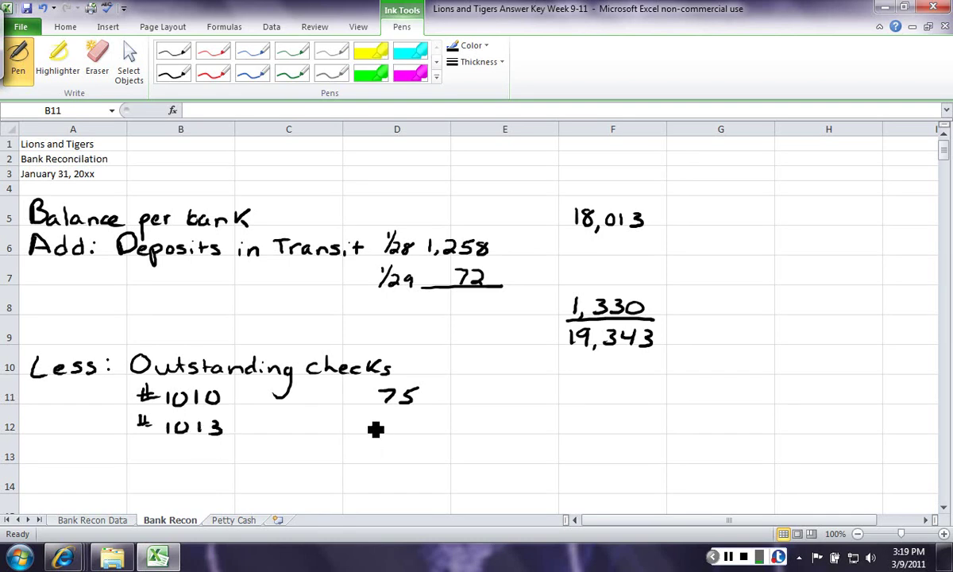
{"action": "mouse_move", "coordinate": [367, 419]}
{"action": "left_mouse_down"}
{"action": "mouse_move", "coordinate": [369, 433]}
{"action": "mouse_move", "coordinate": [404, 420]}
{"action": "mouse_move", "coordinate": [443, 424]}
{"action": "mouse_move", "coordinate": [433, 402]}
{"action": "left_mouse_up"}
{"action": "left_click", "coordinate": [419, 433]}
{"action": "left_click", "coordinate": [423, 401]}
{"action": "left_click", "coordinate": [433, 394]}
{"action": "left_click_drag", "start_coordinate": [443, 395], "coordinate": [443, 402]}
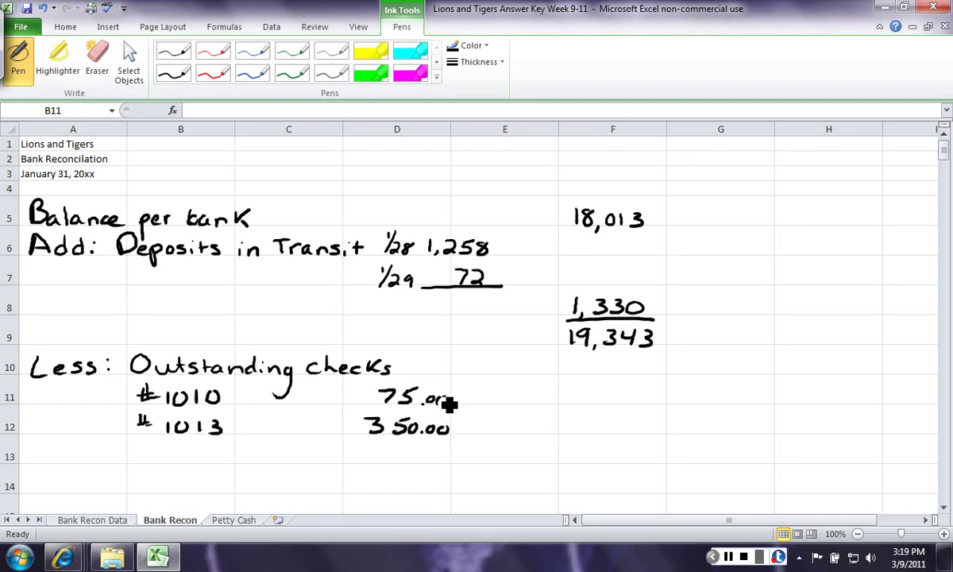
Step: Write outstanding checks #1016 for 75.00 and #1017 for 500.00 below them
{"action": "left_click_drag", "start_coordinate": [143, 447], "coordinate": [159, 445]}
{"action": "left_click_drag", "start_coordinate": [144, 453], "coordinate": [189, 450]}
{"action": "mouse_move", "coordinate": [200, 448]}
{"action": "left_mouse_down"}
{"action": "mouse_move", "coordinate": [200, 460]}
{"action": "mouse_move", "coordinate": [208, 455]}
{"action": "left_mouse_up"}
{"action": "left_click_drag", "start_coordinate": [379, 449], "coordinate": [387, 461]}
{"action": "mouse_move", "coordinate": [402, 450]}
{"action": "left_mouse_down"}
{"action": "mouse_move", "coordinate": [409, 450]}
{"action": "mouse_move", "coordinate": [396, 463]}
{"action": "mouse_move", "coordinate": [427, 453]}
{"action": "left_mouse_up"}
{"action": "left_click", "coordinate": [415, 462]}
{"action": "left_click_drag", "start_coordinate": [441, 454], "coordinate": [442, 453]}
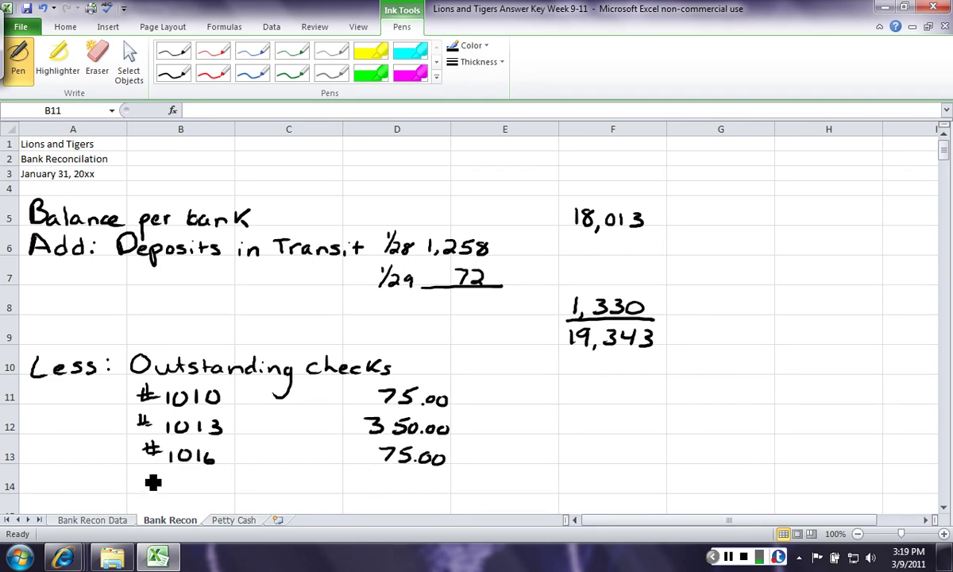
{"action": "left_click_drag", "start_coordinate": [139, 477], "coordinate": [159, 475]}
{"action": "left_click_drag", "start_coordinate": [140, 482], "coordinate": [159, 481]}
{"action": "mouse_move", "coordinate": [168, 471]}
{"action": "left_mouse_down"}
{"action": "mouse_move", "coordinate": [168, 486]}
{"action": "mouse_move", "coordinate": [183, 472]}
{"action": "mouse_move", "coordinate": [201, 486]}
{"action": "left_mouse_up"}
{"action": "left_click_drag", "start_coordinate": [208, 472], "coordinate": [216, 484]}
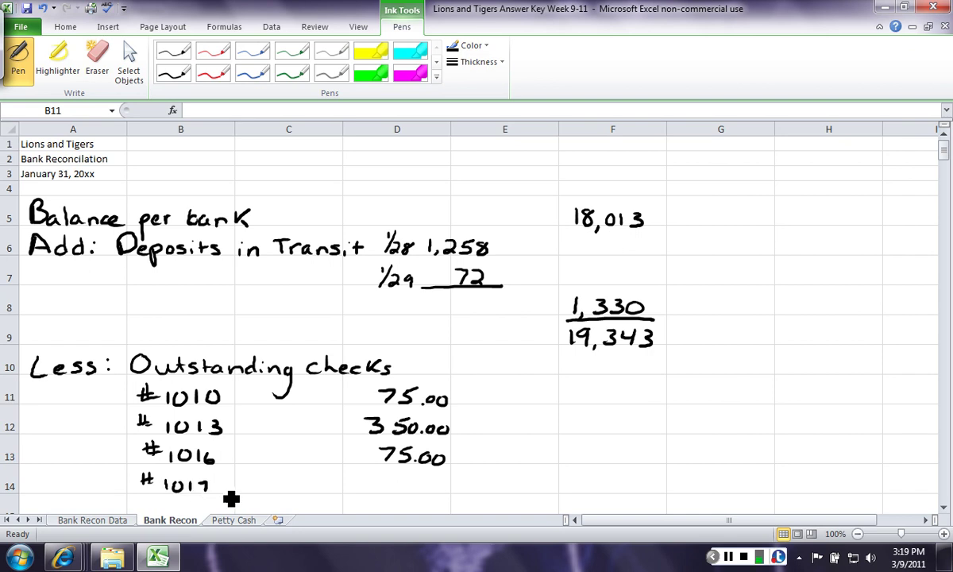
{"action": "left_click_drag", "start_coordinate": [377, 477], "coordinate": [372, 490]}
{"action": "left_click_drag", "start_coordinate": [377, 478], "coordinate": [421, 489]}
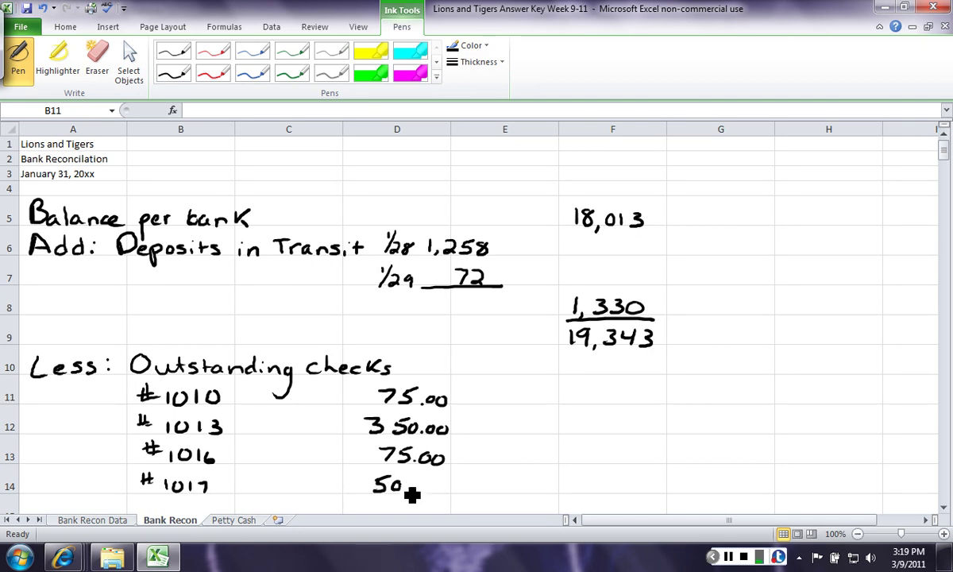
{"action": "left_click", "coordinate": [414, 491]}
{"action": "left_click_drag", "start_coordinate": [434, 483], "coordinate": [437, 490]}
{"action": "left_click", "coordinate": [943, 515]}
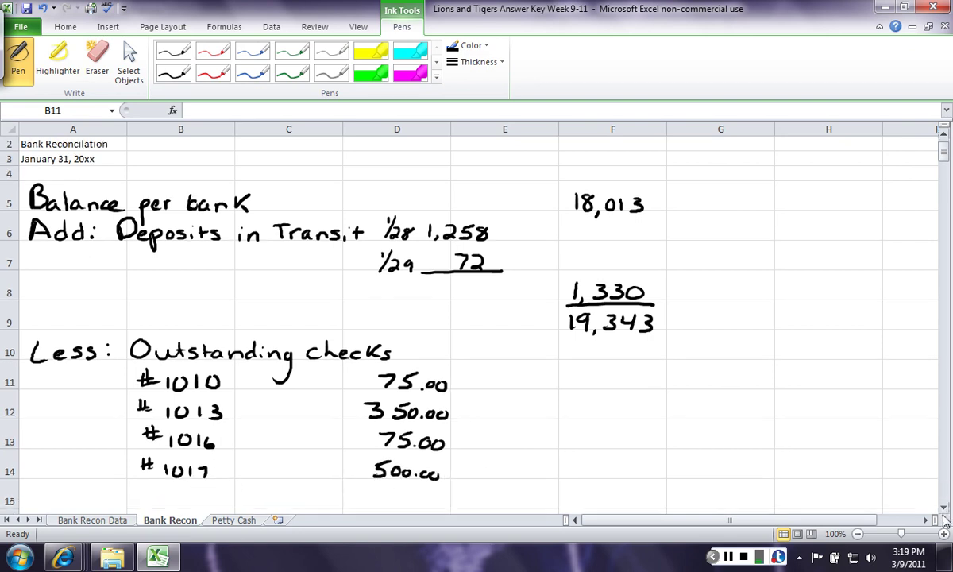
Step: Underline the 500.00 amount and write the 1,000 outstanding checks total in column F
{"action": "scroll", "coordinate": [943, 515], "scroll_direction": "down", "scroll_amount": 2}
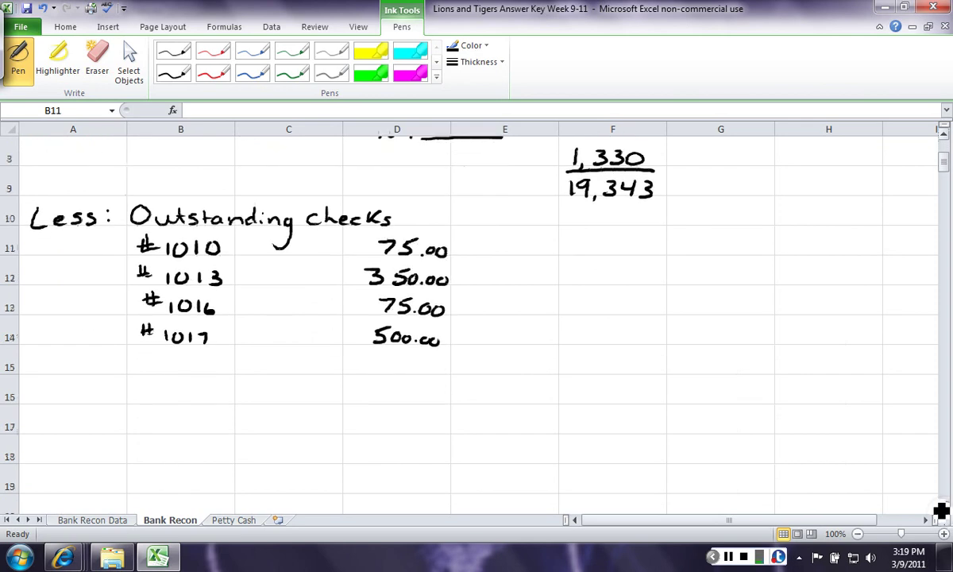
{"action": "left_click_drag", "start_coordinate": [352, 348], "coordinate": [439, 347]}
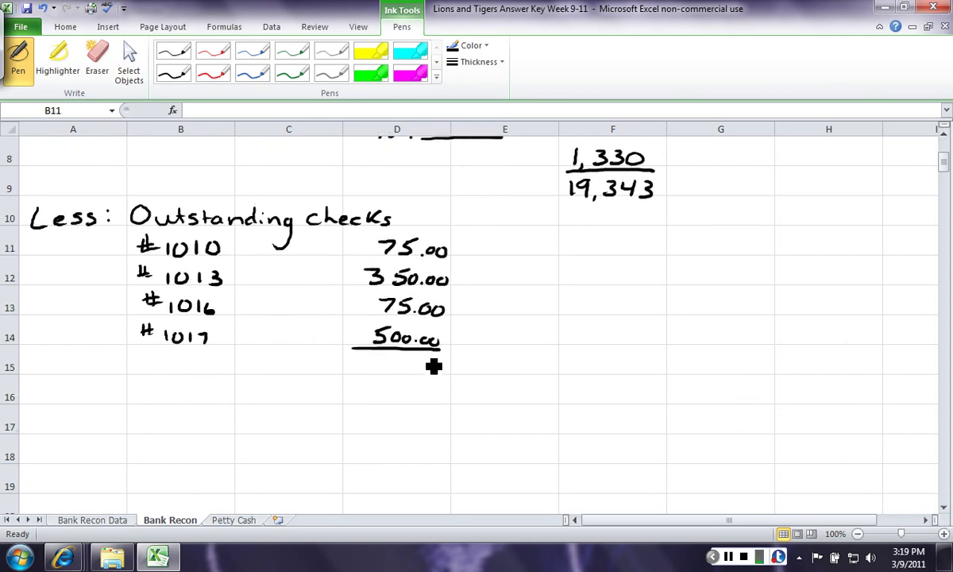
{"action": "left_click_drag", "start_coordinate": [577, 328], "coordinate": [586, 348]}
{"action": "left_click_drag", "start_coordinate": [602, 335], "coordinate": [609, 334]}
{"action": "left_click_drag", "start_coordinate": [623, 332], "coordinate": [628, 334]}
{"action": "left_click_drag", "start_coordinate": [641, 332], "coordinate": [640, 334]}
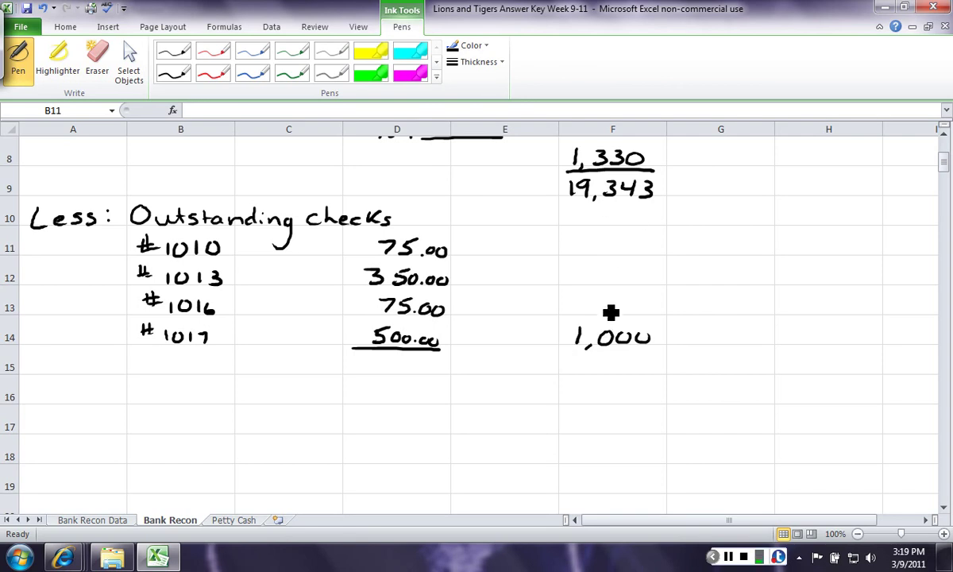
Step: Write 'Adjusted balance per bank' 18,343 on row 15, underlining 1,000 and double-underlining 18,343
{"action": "mouse_move", "coordinate": [34, 355]}
{"action": "left_mouse_down"}
{"action": "mouse_move", "coordinate": [81, 376]}
{"action": "mouse_move", "coordinate": [89, 364]}
{"action": "mouse_move", "coordinate": [167, 381]}
{"action": "mouse_move", "coordinate": [430, 373]}
{"action": "left_mouse_up"}
{"action": "left_click_drag", "start_coordinate": [561, 348], "coordinate": [665, 348]}
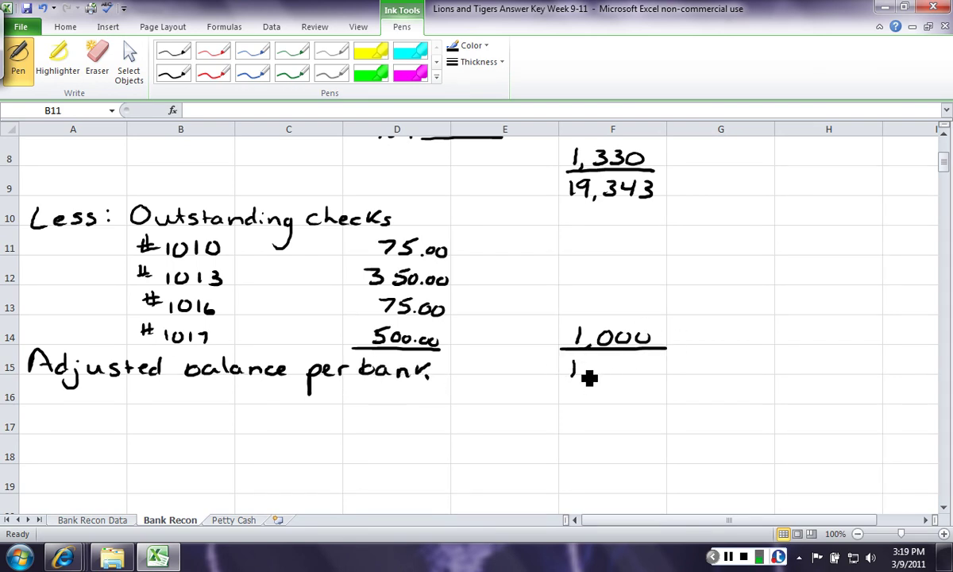
{"action": "mouse_move", "coordinate": [602, 368]}
{"action": "left_mouse_down"}
{"action": "mouse_move", "coordinate": [615, 366]}
{"action": "mouse_move", "coordinate": [612, 383]}
{"action": "mouse_move", "coordinate": [621, 366]}
{"action": "mouse_move", "coordinate": [658, 378]}
{"action": "left_mouse_up"}
{"action": "left_click_drag", "start_coordinate": [561, 381], "coordinate": [660, 389]}
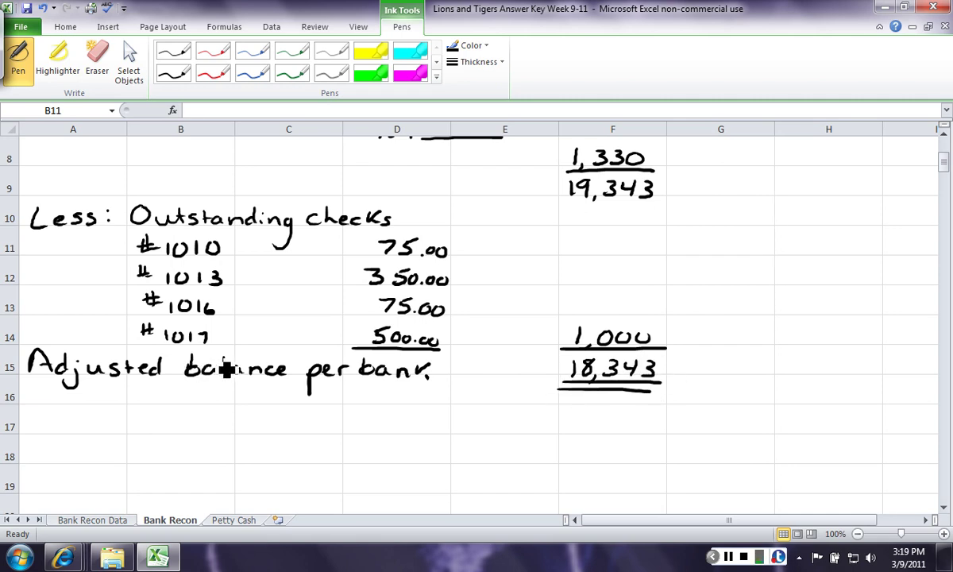
{"action": "left_click", "coordinate": [943, 508]}
{"action": "left_click", "coordinate": [944, 508]}
{"action": "left_click", "coordinate": [944, 507]}
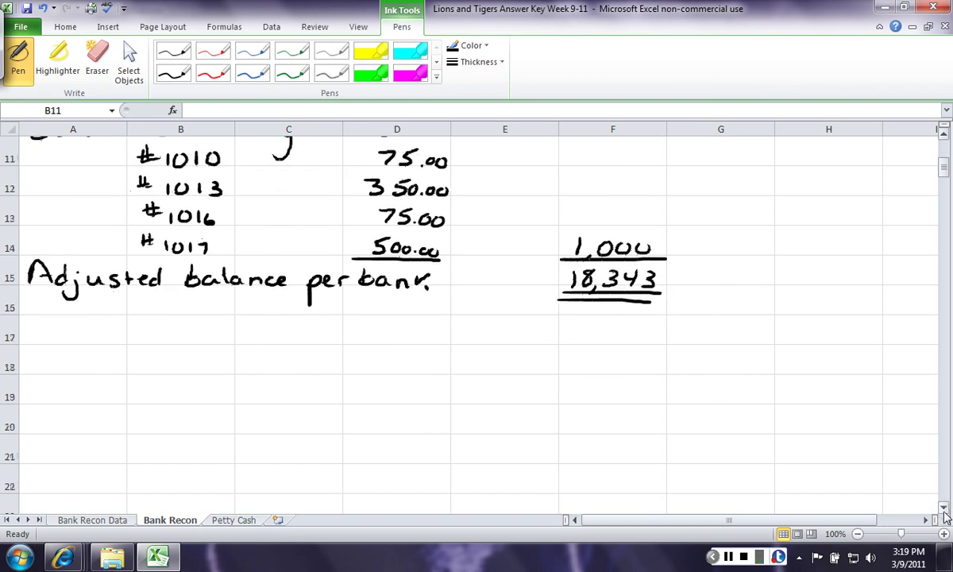
{"action": "left_click", "coordinate": [944, 507]}
{"action": "left_click", "coordinate": [944, 509]}
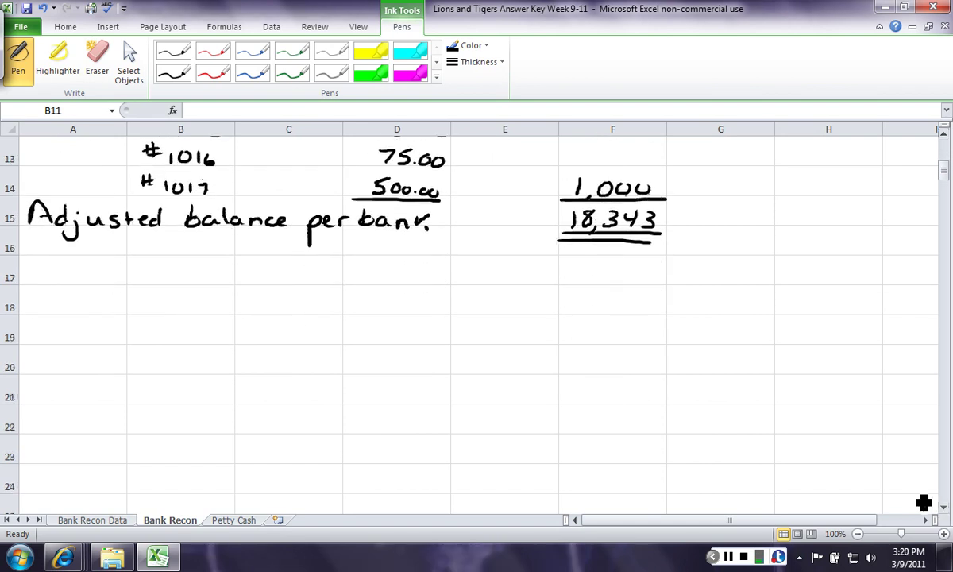
Step: Write Balance per bank 18,928, then 'Add:' with a 1/31 item of 5.00 in column D
{"action": "mouse_move", "coordinate": [46, 282]}
{"action": "left_mouse_down"}
{"action": "mouse_move", "coordinate": [104, 282]}
{"action": "mouse_move", "coordinate": [134, 294]}
{"action": "mouse_move", "coordinate": [175, 286]}
{"action": "mouse_move", "coordinate": [189, 296]}
{"action": "mouse_move", "coordinate": [309, 277]}
{"action": "mouse_move", "coordinate": [308, 287]}
{"action": "left_mouse_up"}
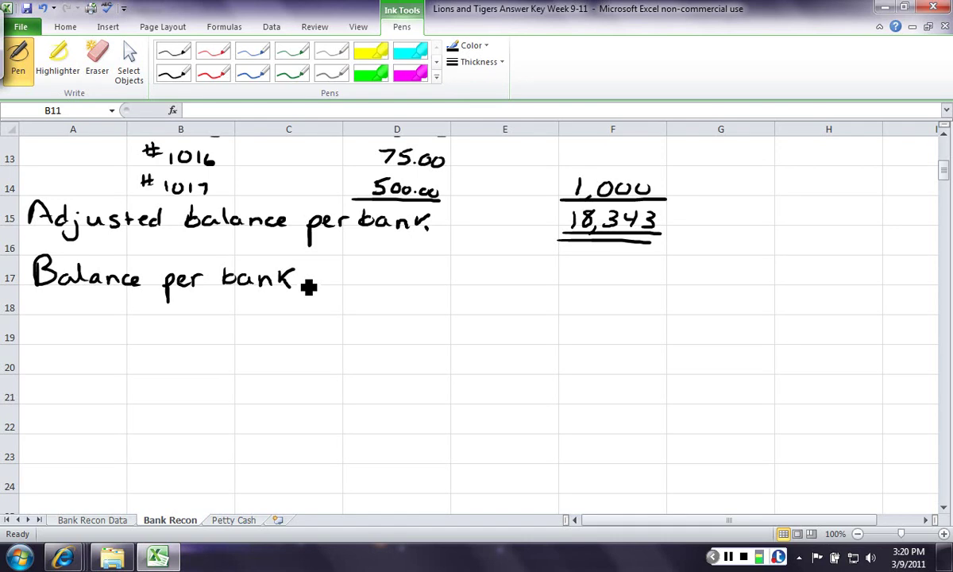
{"action": "mouse_move", "coordinate": [572, 268]}
{"action": "left_mouse_down"}
{"action": "mouse_move", "coordinate": [572, 285]}
{"action": "mouse_move", "coordinate": [592, 291]}
{"action": "mouse_move", "coordinate": [645, 279]}
{"action": "mouse_move", "coordinate": [628, 278]}
{"action": "left_mouse_up"}
{"action": "mouse_move", "coordinate": [35, 295]}
{"action": "left_mouse_down"}
{"action": "mouse_move", "coordinate": [32, 314]}
{"action": "mouse_move", "coordinate": [86, 322]}
{"action": "left_mouse_up"}
{"action": "left_click_drag", "start_coordinate": [93, 287], "coordinate": [96, 315]}
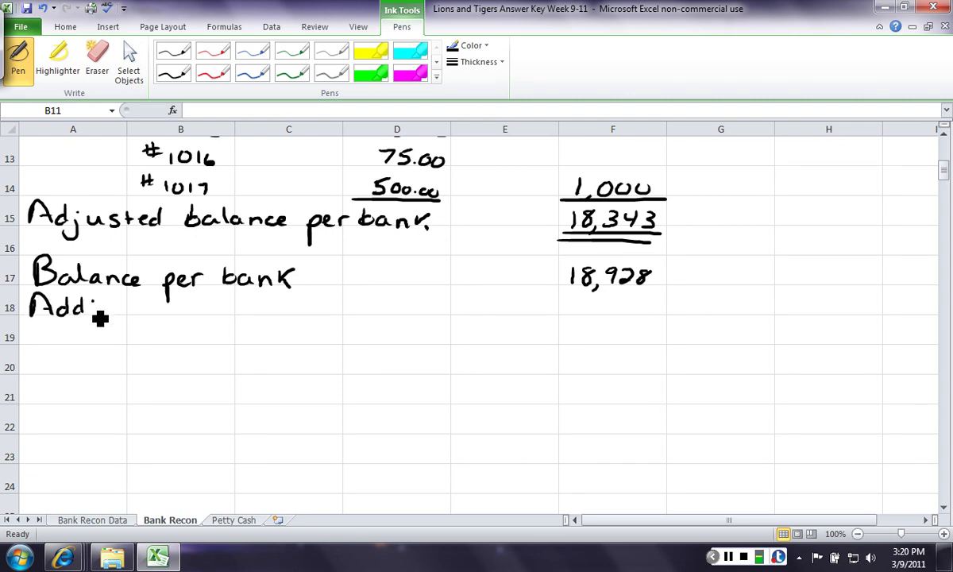
{"action": "left_click", "coordinate": [92, 301]}
{"action": "left_click", "coordinate": [92, 311]}
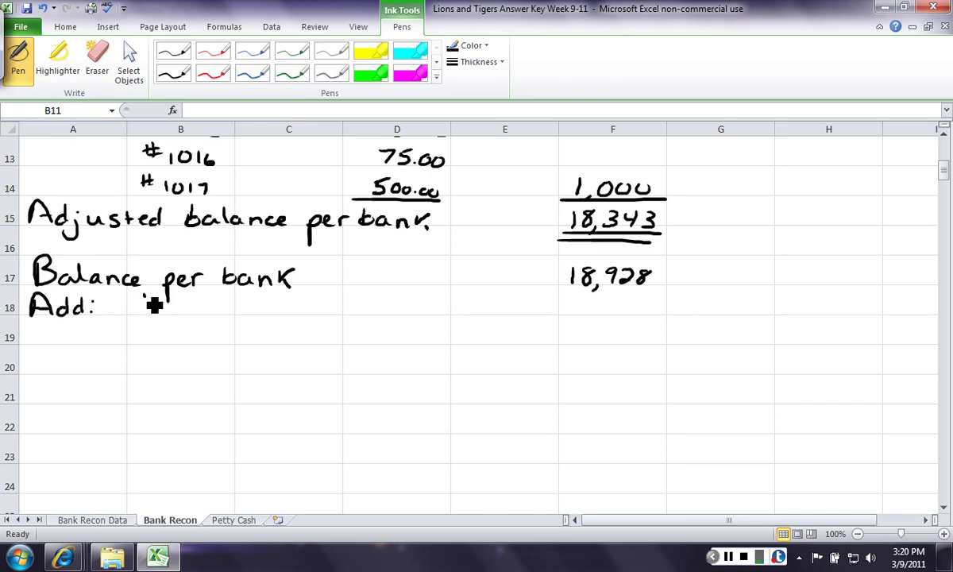
{"action": "mouse_move", "coordinate": [155, 290]}
{"action": "left_mouse_down"}
{"action": "mouse_move", "coordinate": [146, 313]}
{"action": "mouse_move", "coordinate": [175, 313]}
{"action": "left_mouse_up"}
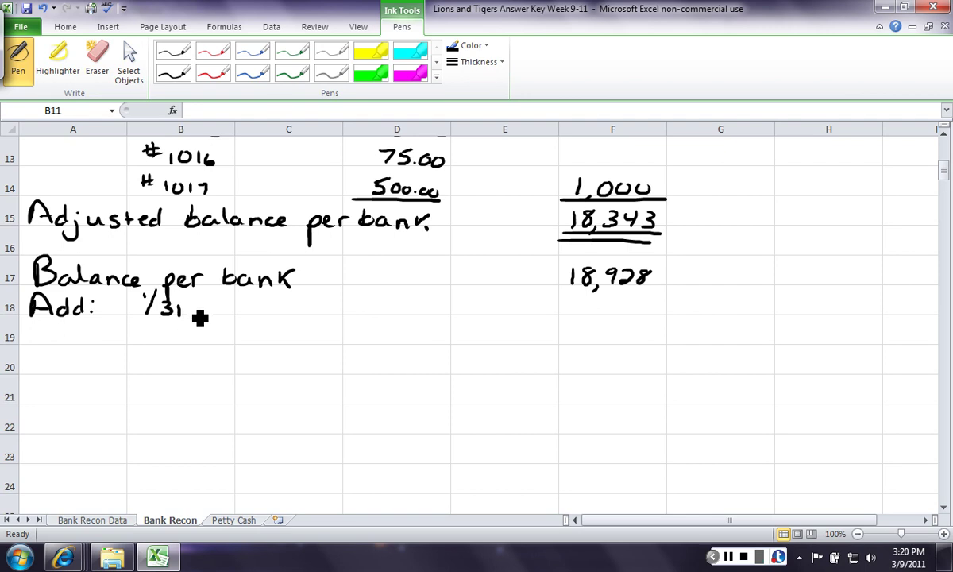
{"action": "mouse_move", "coordinate": [364, 298]}
{"action": "left_mouse_down"}
{"action": "mouse_move", "coordinate": [362, 312]}
{"action": "mouse_move", "coordinate": [425, 303]}
{"action": "left_mouse_up"}
{"action": "left_click", "coordinate": [383, 311]}
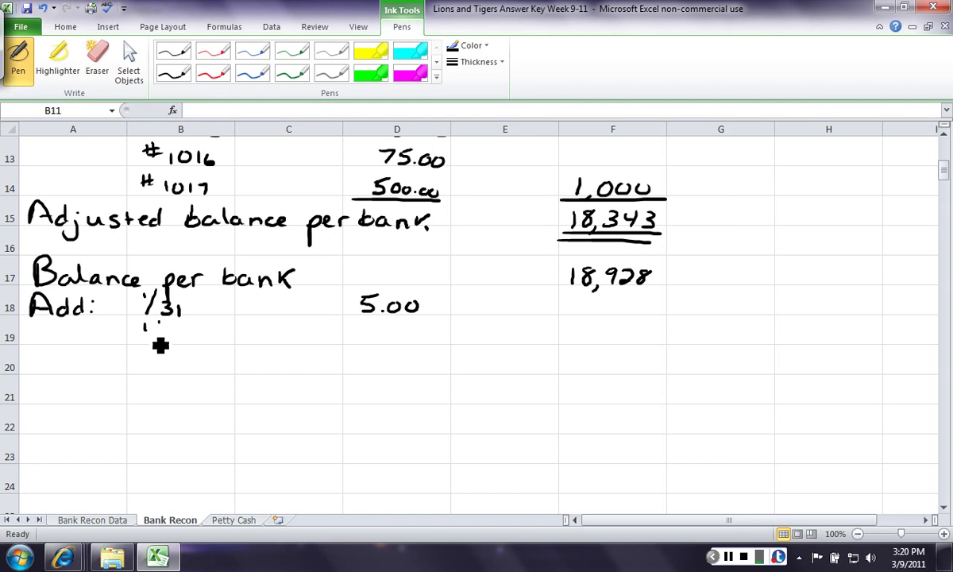
Step: Write the second 1/31 item of 25.00, underlined, the 30 total in F19, and the Less label
{"action": "mouse_move", "coordinate": [156, 321]}
{"action": "left_mouse_down"}
{"action": "mouse_move", "coordinate": [147, 344]}
{"action": "mouse_move", "coordinate": [170, 343]}
{"action": "left_mouse_up"}
{"action": "left_click_drag", "start_coordinate": [179, 332], "coordinate": [179, 344]}
{"action": "mouse_move", "coordinate": [355, 326]}
{"action": "left_mouse_down"}
{"action": "mouse_move", "coordinate": [397, 351]}
{"action": "mouse_move", "coordinate": [409, 333]}
{"action": "left_mouse_up"}
{"action": "left_click_drag", "start_coordinate": [422, 332], "coordinate": [434, 340]}
{"action": "left_click_drag", "start_coordinate": [347, 349], "coordinate": [433, 348]}
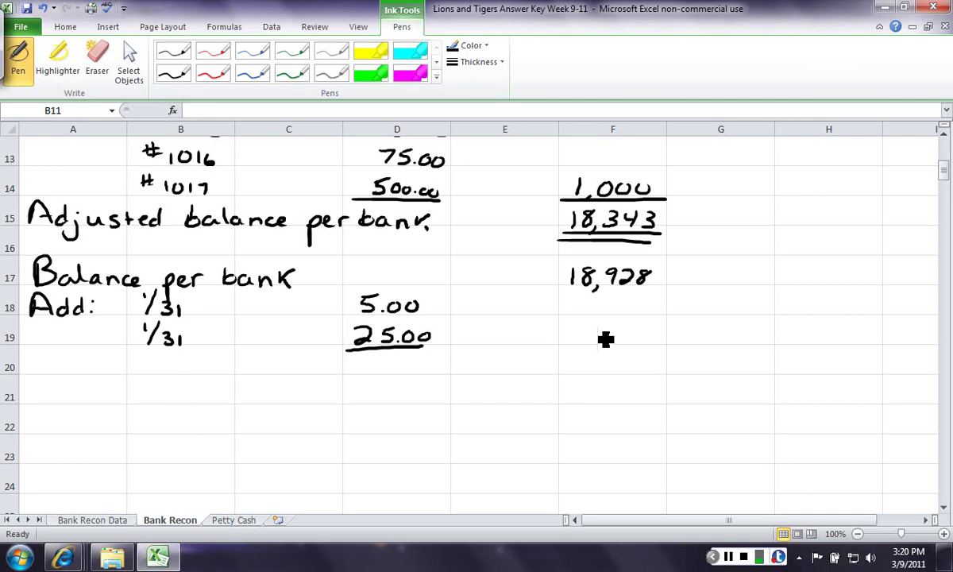
{"action": "mouse_move", "coordinate": [600, 327]}
{"action": "left_mouse_down"}
{"action": "mouse_move", "coordinate": [612, 334]}
{"action": "mouse_move", "coordinate": [600, 345]}
{"action": "left_mouse_up"}
{"action": "left_click_drag", "start_coordinate": [634, 331], "coordinate": [637, 341]}
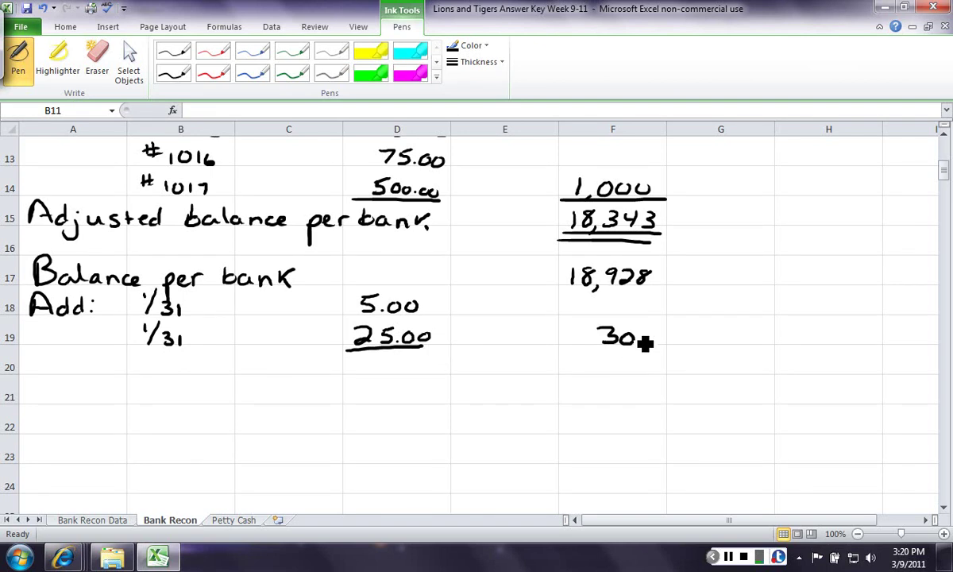
{"action": "mouse_move", "coordinate": [35, 384]}
{"action": "left_mouse_down"}
{"action": "mouse_move", "coordinate": [50, 402]}
{"action": "mouse_move", "coordinate": [82, 400]}
{"action": "mouse_move", "coordinate": [94, 409]}
{"action": "left_mouse_up"}
Step: Write 'Less:' with 1/31 Loan Pmt 500.00 and 1/31 NSF 55.00 in column D
{"action": "left_click", "coordinate": [101, 392]}
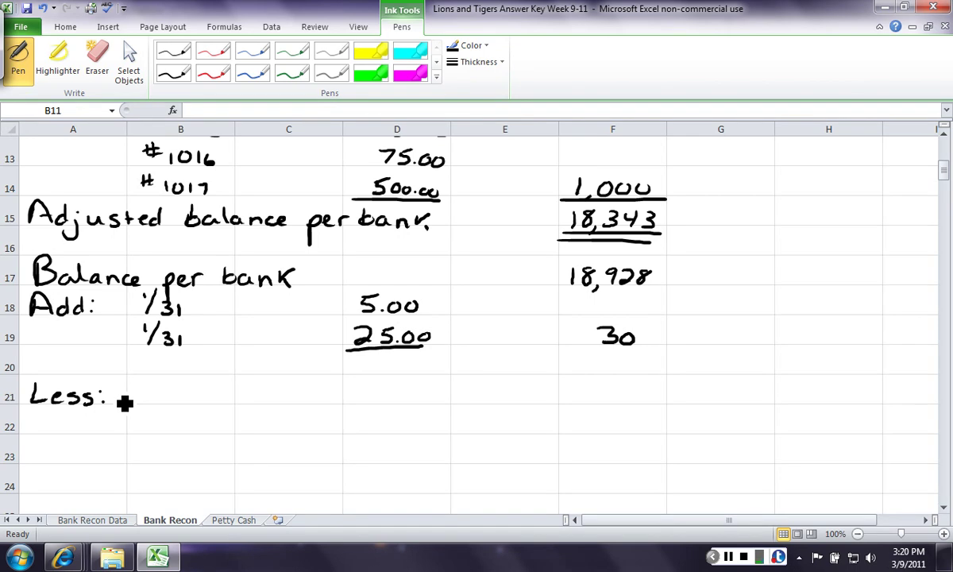
{"action": "mouse_move", "coordinate": [157, 379]}
{"action": "left_mouse_down"}
{"action": "mouse_move", "coordinate": [147, 405]}
{"action": "mouse_move", "coordinate": [157, 405]}
{"action": "left_mouse_up"}
{"action": "mouse_move", "coordinate": [170, 392]}
{"action": "left_mouse_down"}
{"action": "mouse_move", "coordinate": [172, 404]}
{"action": "mouse_move", "coordinate": [254, 413]}
{"action": "mouse_move", "coordinate": [277, 408]}
{"action": "mouse_move", "coordinate": [281, 395]}
{"action": "mouse_move", "coordinate": [302, 409]}
{"action": "mouse_move", "coordinate": [315, 400]}
{"action": "left_mouse_up"}
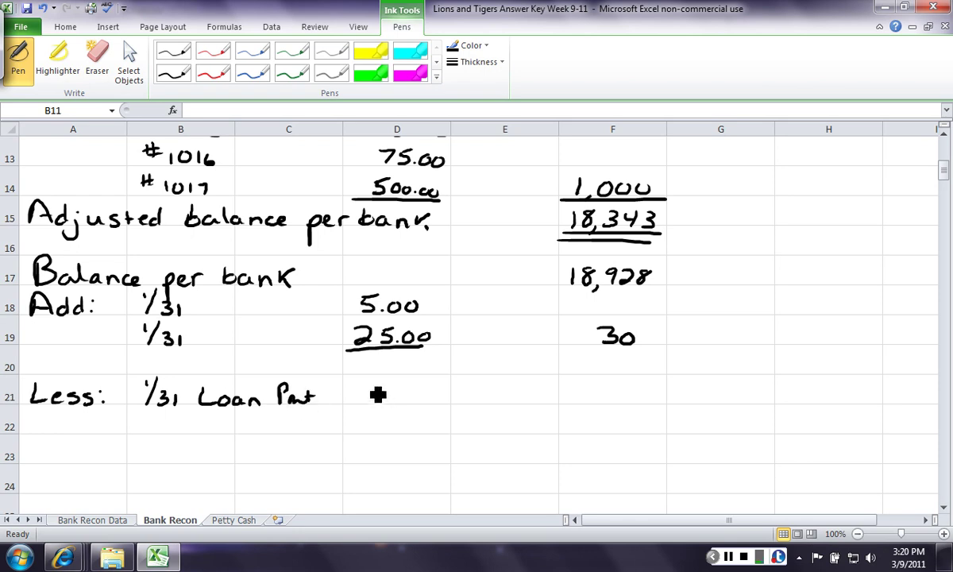
{"action": "mouse_move", "coordinate": [381, 393]}
{"action": "left_mouse_down"}
{"action": "mouse_move", "coordinate": [430, 404]}
{"action": "mouse_move", "coordinate": [436, 397]}
{"action": "left_mouse_up"}
{"action": "left_click_drag", "start_coordinate": [144, 414], "coordinate": [148, 435]}
{"action": "mouse_move", "coordinate": [163, 425]}
{"action": "left_mouse_down"}
{"action": "mouse_move", "coordinate": [174, 435]}
{"action": "mouse_move", "coordinate": [270, 435]}
{"action": "mouse_move", "coordinate": [260, 435]}
{"action": "left_mouse_up"}
{"action": "left_click_drag", "start_coordinate": [261, 427], "coordinate": [273, 428]}
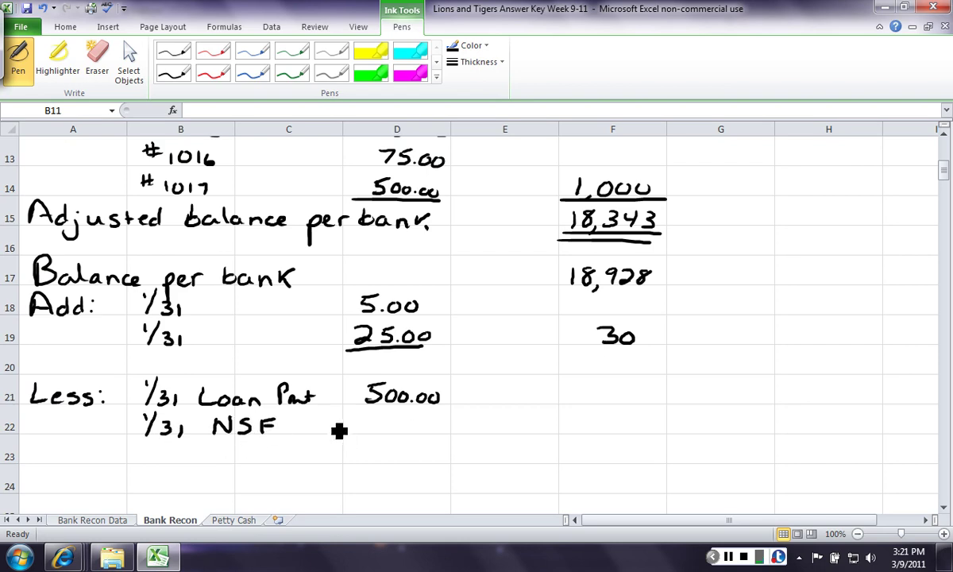
{"action": "mouse_move", "coordinate": [390, 425]}
{"action": "left_mouse_down"}
{"action": "mouse_move", "coordinate": [374, 433]}
{"action": "mouse_move", "coordinate": [426, 424]}
{"action": "left_mouse_up"}
{"action": "left_click", "coordinate": [410, 430]}
{"action": "left_click_drag", "start_coordinate": [439, 422], "coordinate": [438, 423]}
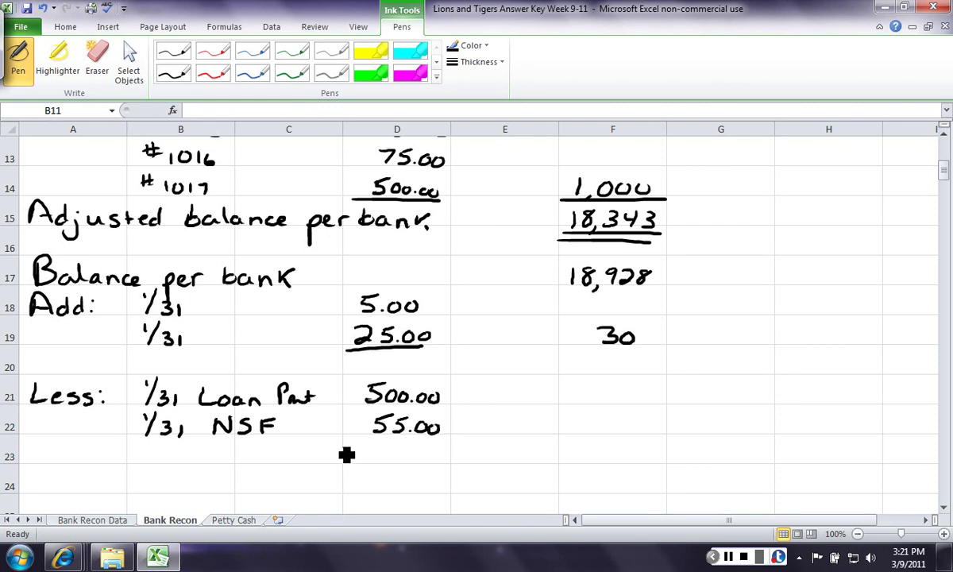
Step: Add 1/31 NSF fee 35.00 and Bank fee 25.00, underlining the last amount
{"action": "mouse_move", "coordinate": [157, 431]}
{"action": "left_mouse_down"}
{"action": "mouse_move", "coordinate": [145, 464]}
{"action": "mouse_move", "coordinate": [219, 451]}
{"action": "mouse_move", "coordinate": [228, 465]}
{"action": "left_mouse_up"}
{"action": "left_click_drag", "start_coordinate": [245, 450], "coordinate": [243, 467]}
{"action": "left_click_drag", "start_coordinate": [243, 450], "coordinate": [259, 451]}
{"action": "left_click_drag", "start_coordinate": [244, 458], "coordinate": [302, 463]}
{"action": "mouse_move", "coordinate": [295, 455]}
{"action": "left_mouse_down"}
{"action": "mouse_move", "coordinate": [308, 455]}
{"action": "mouse_move", "coordinate": [313, 474]}
{"action": "left_mouse_up"}
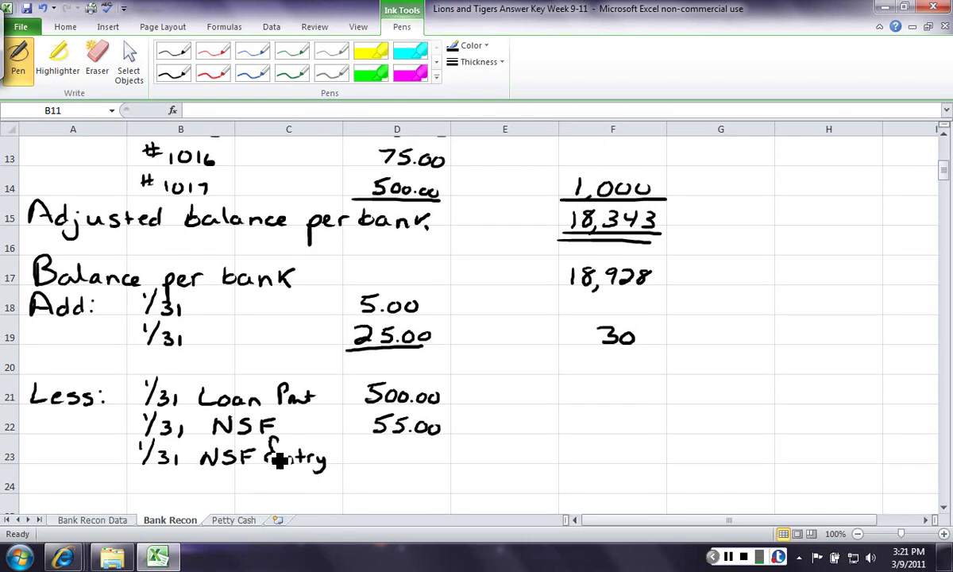
{"action": "left_click_drag", "start_coordinate": [269, 446], "coordinate": [276, 445]}
{"action": "left_click_drag", "start_coordinate": [278, 447], "coordinate": [329, 459]}
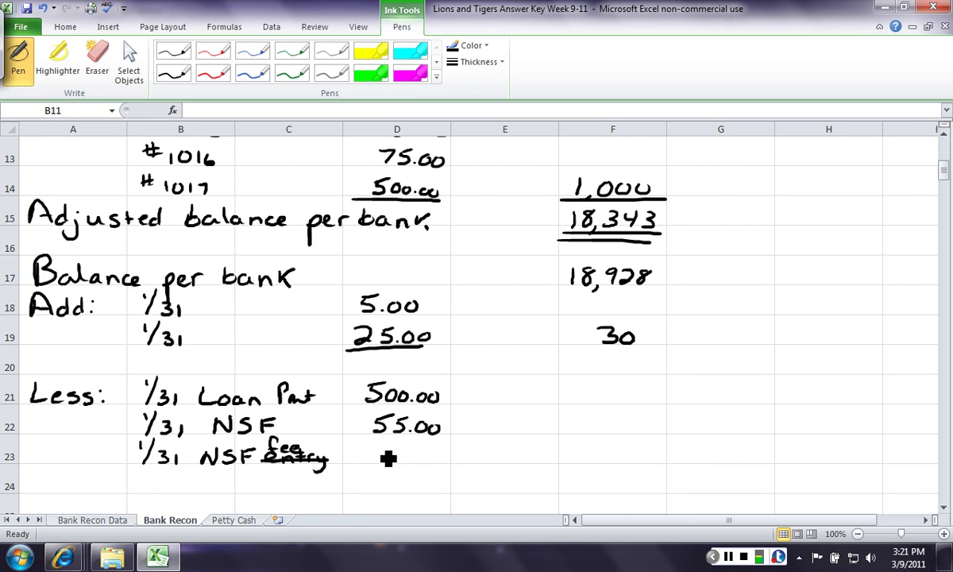
{"action": "left_click_drag", "start_coordinate": [386, 472], "coordinate": [442, 461]}
{"action": "left_click_drag", "start_coordinate": [147, 467], "coordinate": [148, 477]}
{"action": "mouse_move", "coordinate": [151, 492]}
{"action": "left_mouse_down"}
{"action": "mouse_move", "coordinate": [163, 465]}
{"action": "mouse_move", "coordinate": [168, 496]}
{"action": "mouse_move", "coordinate": [213, 486]}
{"action": "mouse_move", "coordinate": [221, 499]}
{"action": "mouse_move", "coordinate": [302, 500]}
{"action": "mouse_move", "coordinate": [317, 486]}
{"action": "left_mouse_up"}
{"action": "mouse_move", "coordinate": [375, 480]}
{"action": "left_mouse_down"}
{"action": "mouse_move", "coordinate": [392, 494]}
{"action": "mouse_move", "coordinate": [467, 493]}
{"action": "left_mouse_up"}
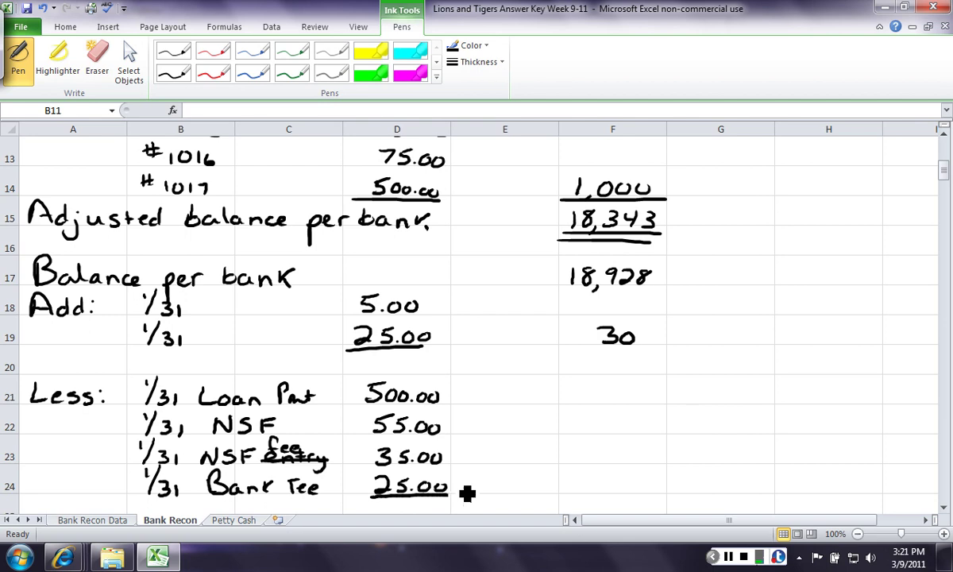
{"action": "scroll", "coordinate": [883, 481], "scroll_direction": "down", "scroll_amount": 2}
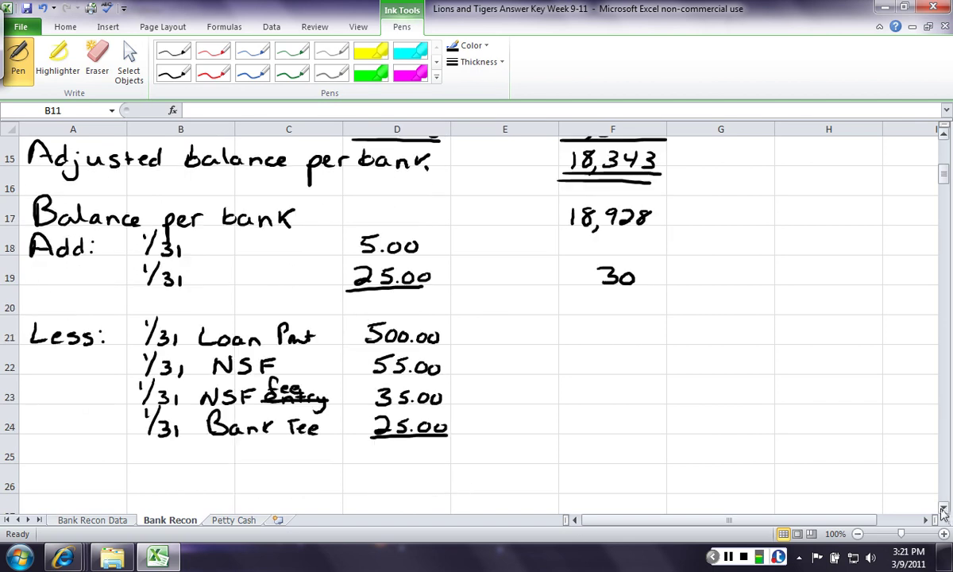
Step: Write the 18,958 subtotal and 615 deductions total, then 18,343 double-underlined in F25
{"action": "mouse_move", "coordinate": [597, 416]}
{"action": "left_mouse_down"}
{"action": "mouse_move", "coordinate": [590, 426]}
{"action": "mouse_move", "coordinate": [631, 429]}
{"action": "left_mouse_up"}
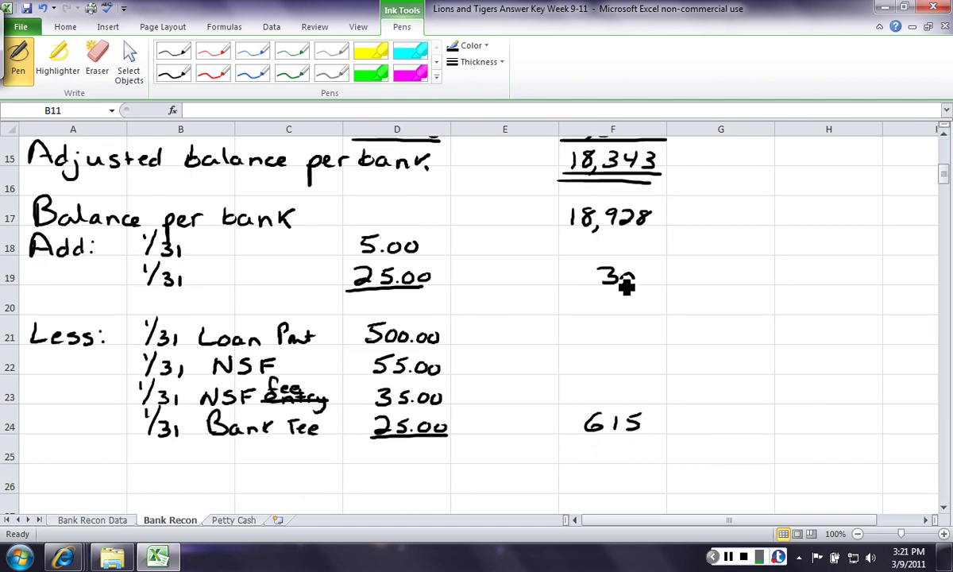
{"action": "left_click_drag", "start_coordinate": [569, 289], "coordinate": [651, 284]}
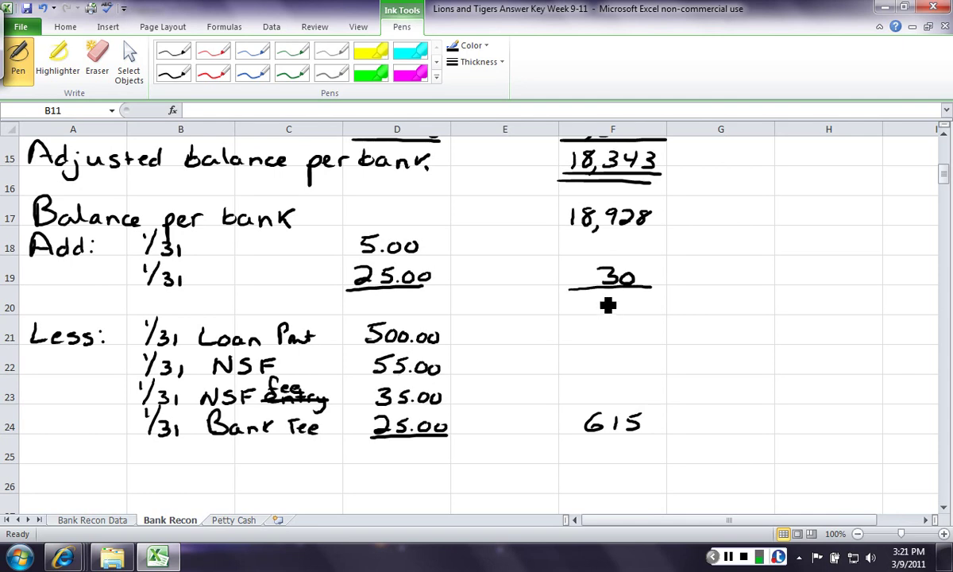
{"action": "mouse_move", "coordinate": [576, 299]}
{"action": "left_mouse_down"}
{"action": "mouse_move", "coordinate": [589, 316]}
{"action": "mouse_move", "coordinate": [623, 317]}
{"action": "mouse_move", "coordinate": [636, 301]}
{"action": "mouse_move", "coordinate": [645, 316]}
{"action": "left_mouse_up"}
{"action": "left_click_drag", "start_coordinate": [565, 435], "coordinate": [667, 435]}
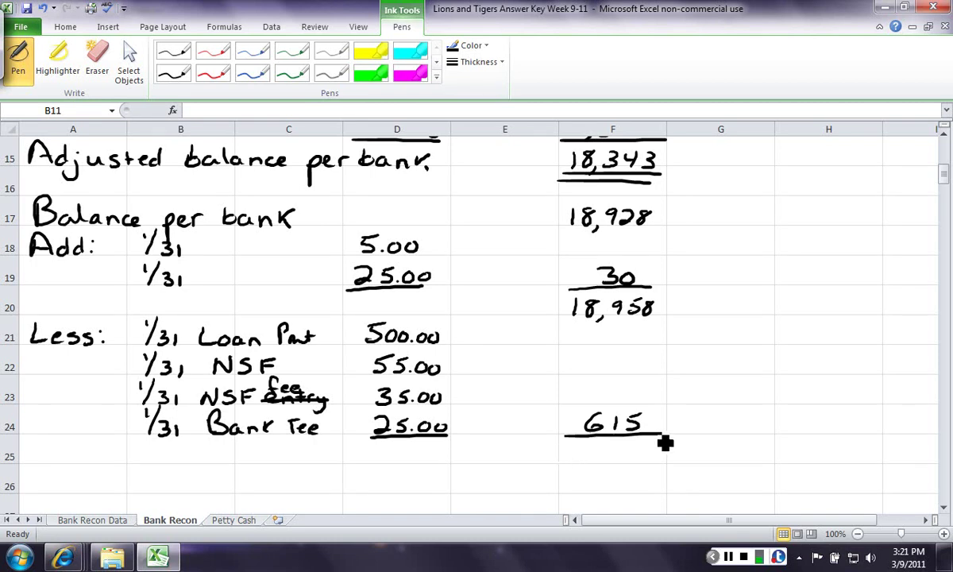
{"action": "left_click_drag", "start_coordinate": [579, 447], "coordinate": [579, 461]}
{"action": "mouse_move", "coordinate": [597, 446]}
{"action": "left_mouse_down"}
{"action": "mouse_move", "coordinate": [595, 467]}
{"action": "mouse_move", "coordinate": [612, 470]}
{"action": "left_mouse_up"}
{"action": "mouse_move", "coordinate": [622, 449]}
{"action": "left_mouse_down"}
{"action": "mouse_move", "coordinate": [621, 468]}
{"action": "mouse_move", "coordinate": [647, 458]}
{"action": "left_mouse_up"}
{"action": "mouse_move", "coordinate": [642, 449]}
{"action": "left_mouse_down"}
{"action": "mouse_move", "coordinate": [641, 464]}
{"action": "mouse_move", "coordinate": [651, 464]}
{"action": "left_mouse_up"}
{"action": "left_click_drag", "start_coordinate": [587, 470], "coordinate": [645, 475]}
Step: Label row 25 'Adjusted balance per books' in black ink
{"action": "mouse_move", "coordinate": [43, 443]}
{"action": "left_mouse_down"}
{"action": "mouse_move", "coordinate": [34, 464]}
{"action": "mouse_move", "coordinate": [52, 457]}
{"action": "left_mouse_up"}
{"action": "left_click_drag", "start_coordinate": [68, 451], "coordinate": [72, 464]}
{"action": "mouse_move", "coordinate": [85, 450]}
{"action": "left_mouse_down"}
{"action": "mouse_move", "coordinate": [79, 476]}
{"action": "mouse_move", "coordinate": [108, 461]}
{"action": "mouse_move", "coordinate": [201, 461]}
{"action": "left_mouse_up"}
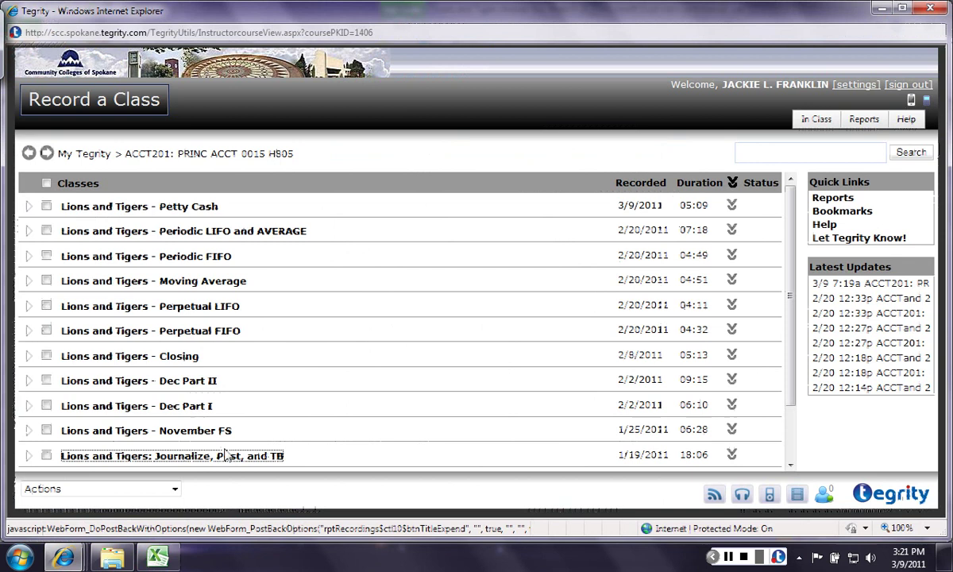
{"action": "left_click", "coordinate": [247, 460]}
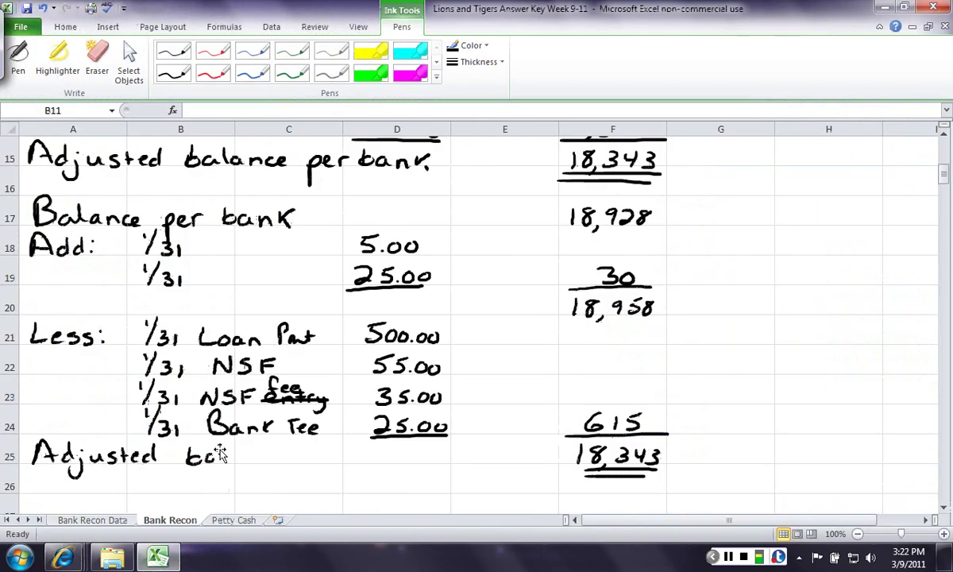
{"action": "left_click", "coordinate": [220, 453]}
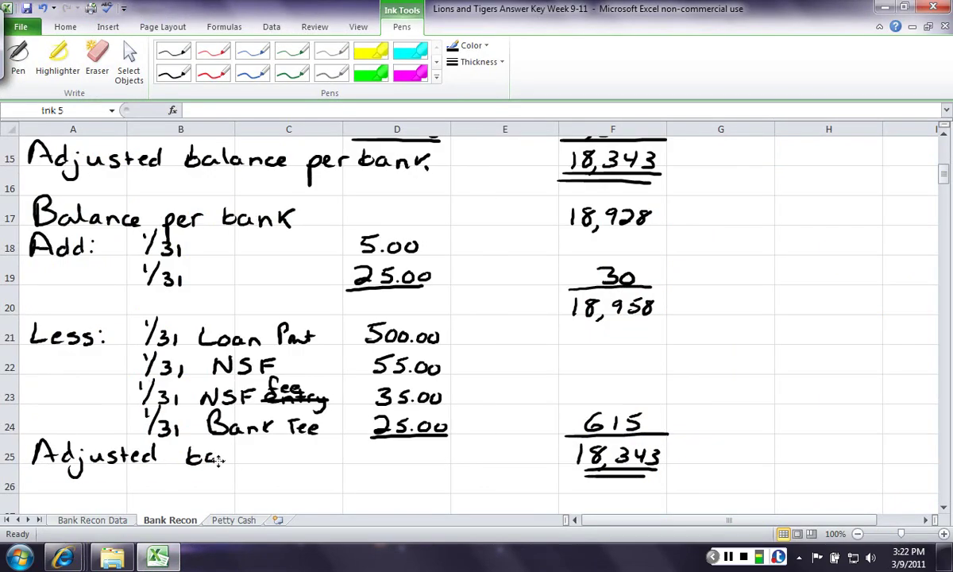
{"action": "left_click", "coordinate": [177, 78]}
{"action": "mouse_move", "coordinate": [236, 454]}
{"action": "left_mouse_down"}
{"action": "mouse_move", "coordinate": [239, 470]}
{"action": "mouse_move", "coordinate": [271, 469]}
{"action": "left_mouse_up"}
{"action": "left_click_drag", "start_coordinate": [282, 463], "coordinate": [327, 459]}
{"action": "left_click_drag", "start_coordinate": [333, 462], "coordinate": [384, 467]}
{"action": "mouse_move", "coordinate": [389, 468]}
{"action": "left_mouse_down"}
{"action": "mouse_move", "coordinate": [402, 459]}
{"action": "mouse_move", "coordinate": [431, 466]}
{"action": "left_mouse_up"}
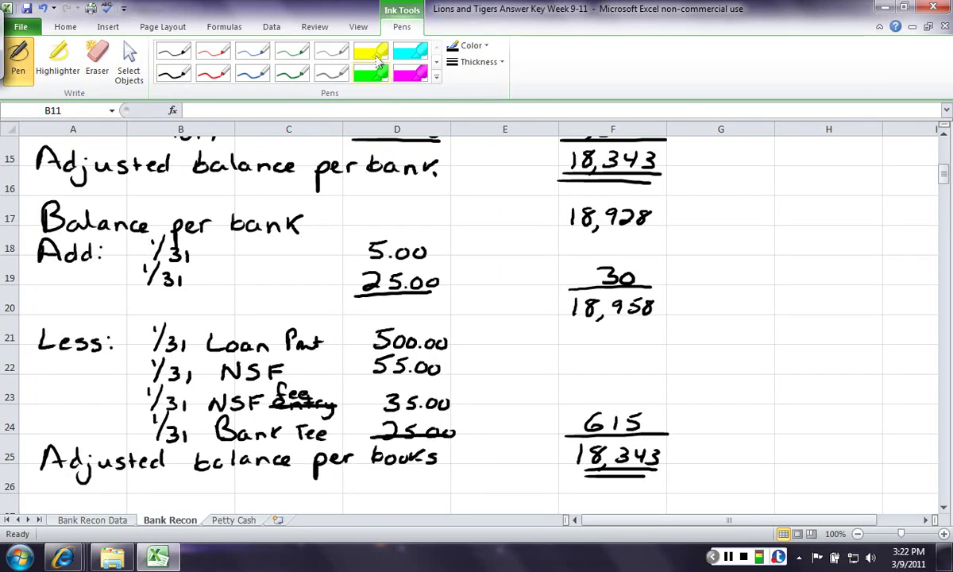
{"action": "left_click", "coordinate": [57, 60]}
Step: Highlight the 18,343 balances in F15 and F25 in yellow
{"action": "mouse_move", "coordinate": [612, 155]}
{"action": "left_mouse_down"}
{"action": "mouse_move", "coordinate": [631, 154]}
{"action": "mouse_move", "coordinate": [588, 152]}
{"action": "mouse_move", "coordinate": [573, 163]}
{"action": "left_mouse_up"}
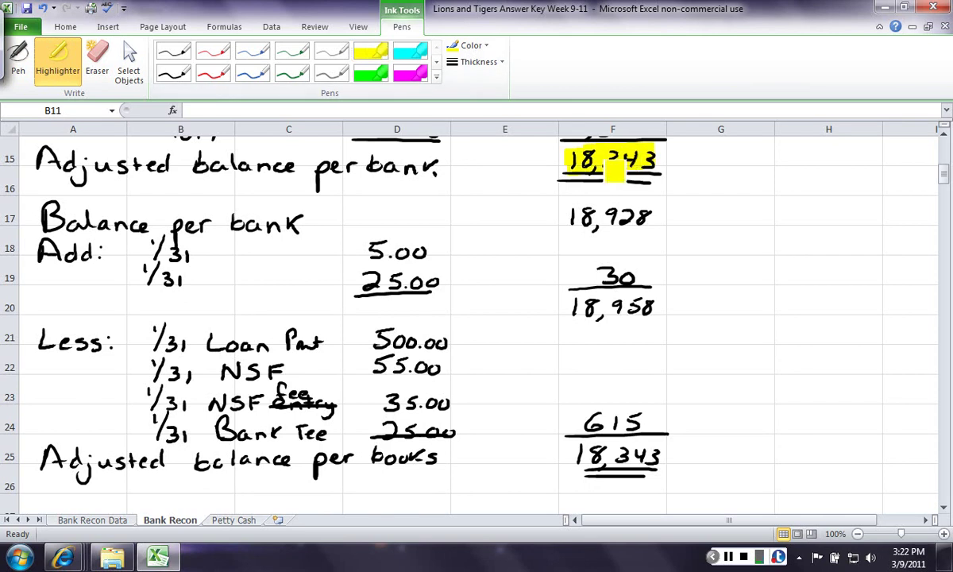
{"action": "mouse_move", "coordinate": [663, 457]}
{"action": "left_mouse_down"}
{"action": "mouse_move", "coordinate": [567, 458]}
{"action": "mouse_move", "coordinate": [645, 469]}
{"action": "left_mouse_up"}
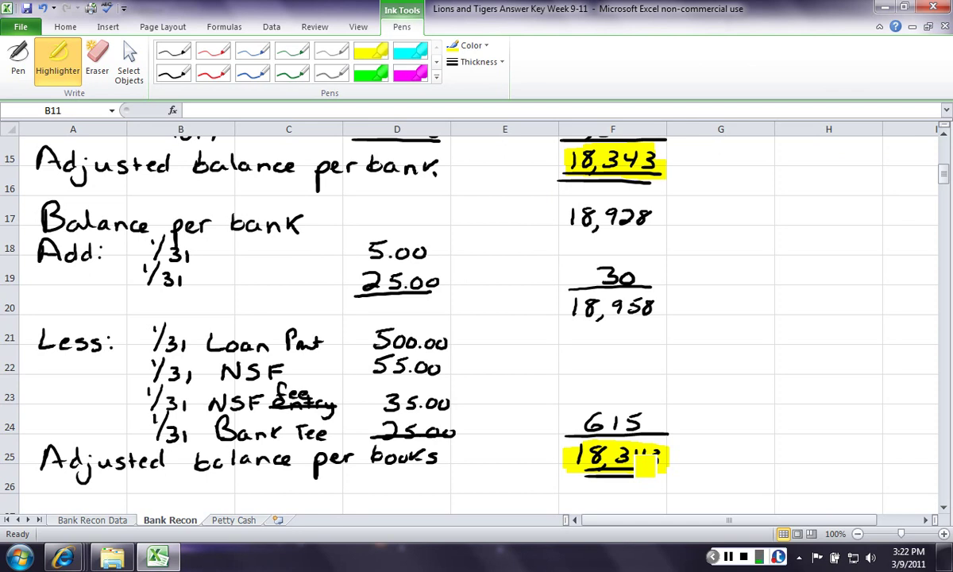
Step: Tag each reconciling amount with red circled numbers 1 through 6
{"action": "left_click", "coordinate": [214, 75]}
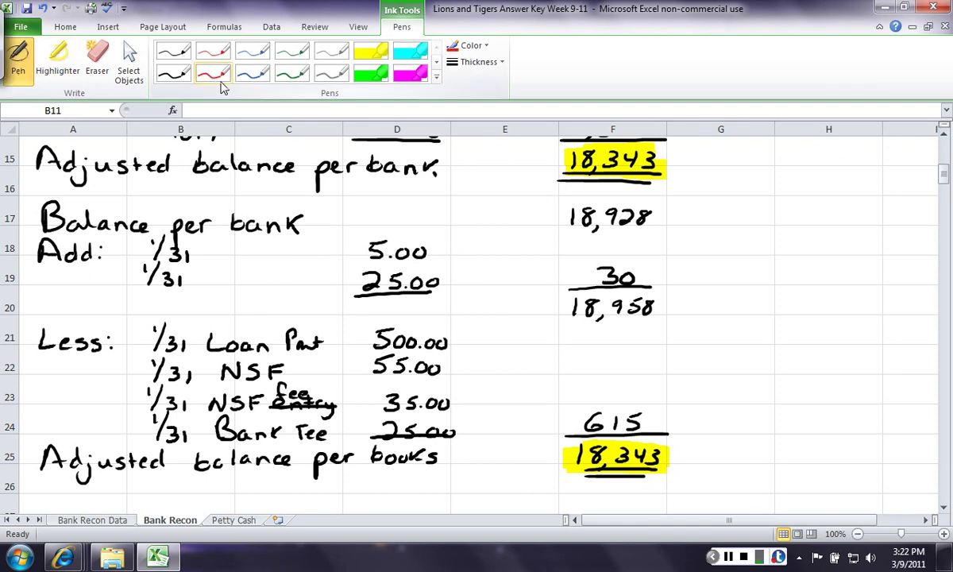
{"action": "mouse_move", "coordinate": [459, 248]}
{"action": "left_mouse_down"}
{"action": "mouse_move", "coordinate": [451, 300]}
{"action": "mouse_move", "coordinate": [471, 294]}
{"action": "mouse_move", "coordinate": [459, 267]}
{"action": "left_mouse_up"}
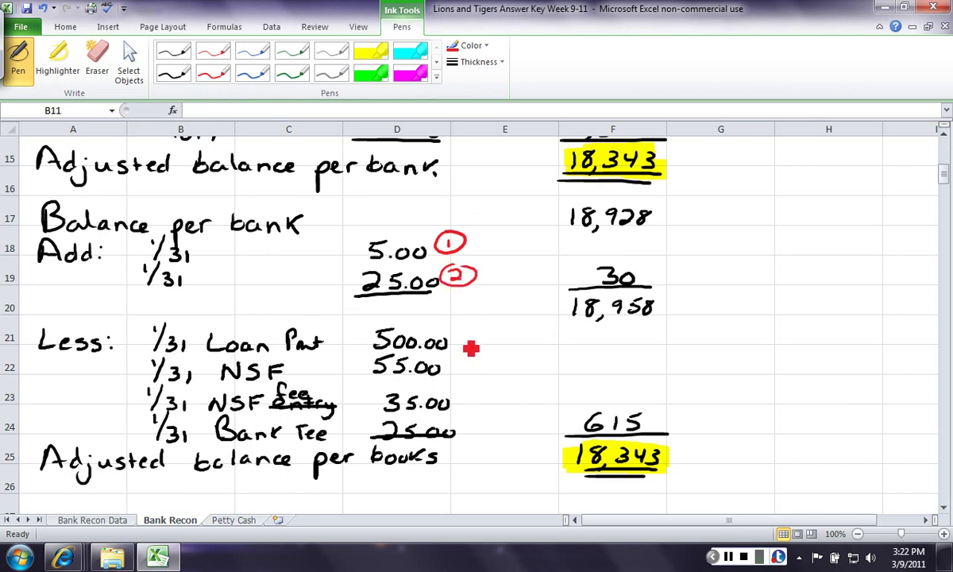
{"action": "mouse_move", "coordinate": [463, 337]}
{"action": "left_mouse_down"}
{"action": "mouse_move", "coordinate": [473, 338]}
{"action": "mouse_move", "coordinate": [466, 349]}
{"action": "mouse_move", "coordinate": [467, 333]}
{"action": "mouse_move", "coordinate": [473, 375]}
{"action": "mouse_move", "coordinate": [476, 364]}
{"action": "left_mouse_up"}
{"action": "mouse_move", "coordinate": [473, 402]}
{"action": "left_mouse_down"}
{"action": "mouse_move", "coordinate": [476, 391]}
{"action": "mouse_move", "coordinate": [455, 420]}
{"action": "mouse_move", "coordinate": [477, 397]}
{"action": "mouse_move", "coordinate": [464, 448]}
{"action": "mouse_move", "coordinate": [464, 433]}
{"action": "left_mouse_up"}
{"action": "left_click_drag", "start_coordinate": [475, 421], "coordinate": [487, 430]}
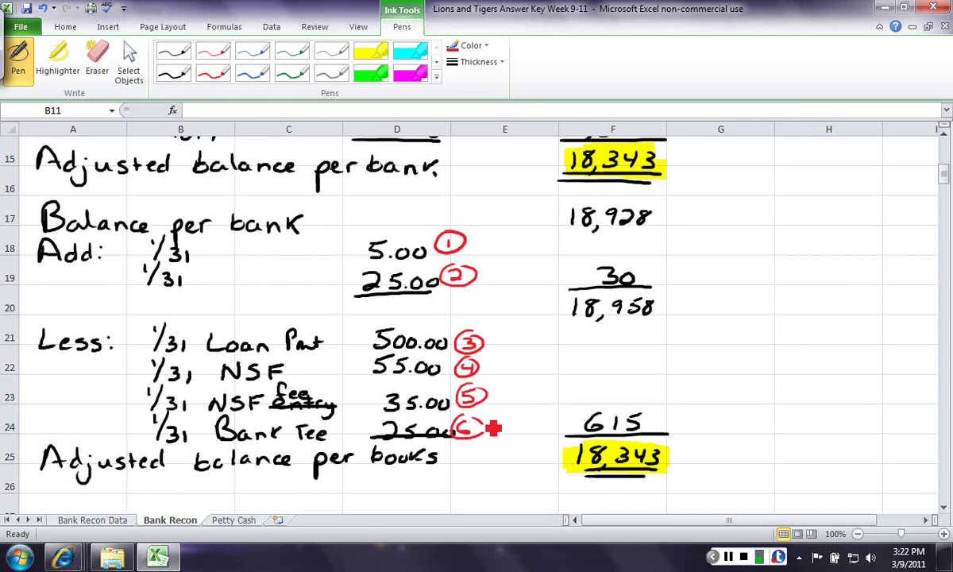
Step: Bring the empty rows below into view and draw a red circled 1 to start the entries
{"action": "left_click", "coordinate": [943, 508]}
{"action": "left_click", "coordinate": [944, 508]}
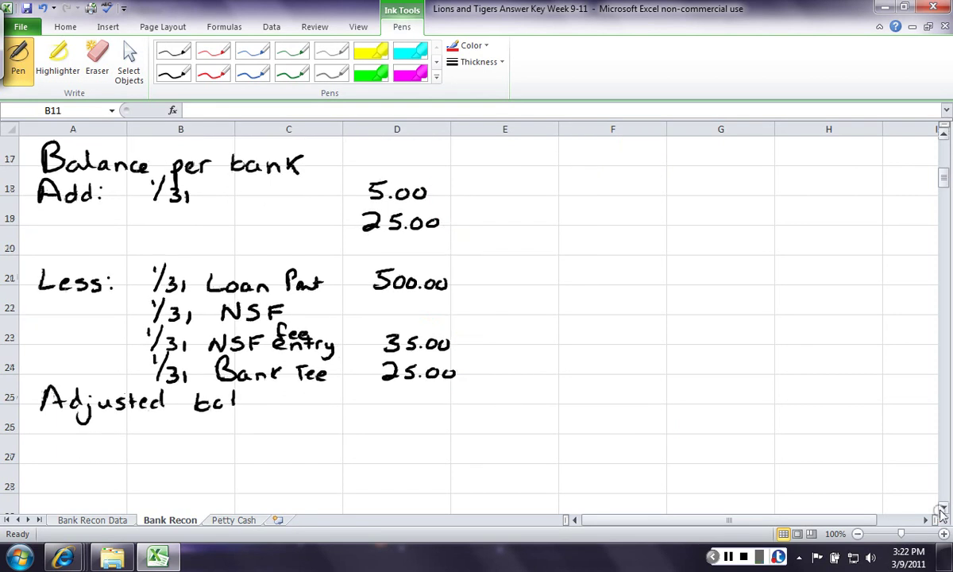
{"action": "left_click", "coordinate": [944, 508]}
{"action": "left_click", "coordinate": [944, 508]}
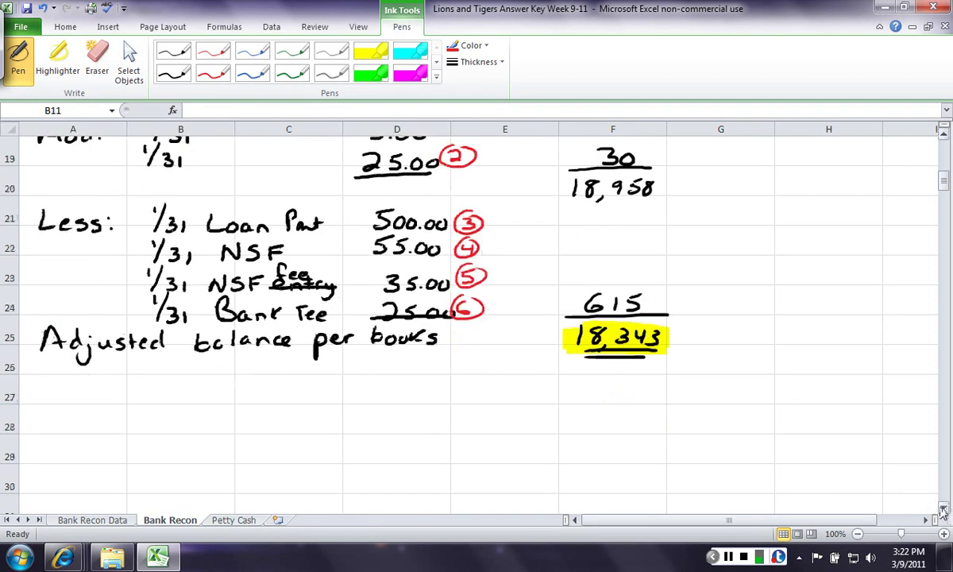
{"action": "left_click", "coordinate": [943, 135]}
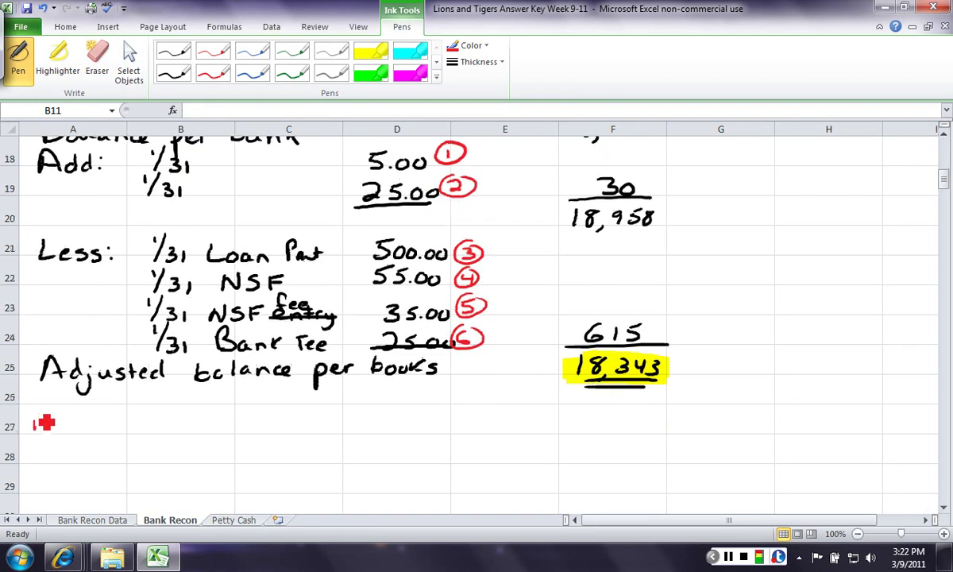
{"action": "left_click_drag", "start_coordinate": [34, 419], "coordinate": [34, 431]}
{"action": "left_click_drag", "start_coordinate": [45, 416], "coordinate": [56, 421]}
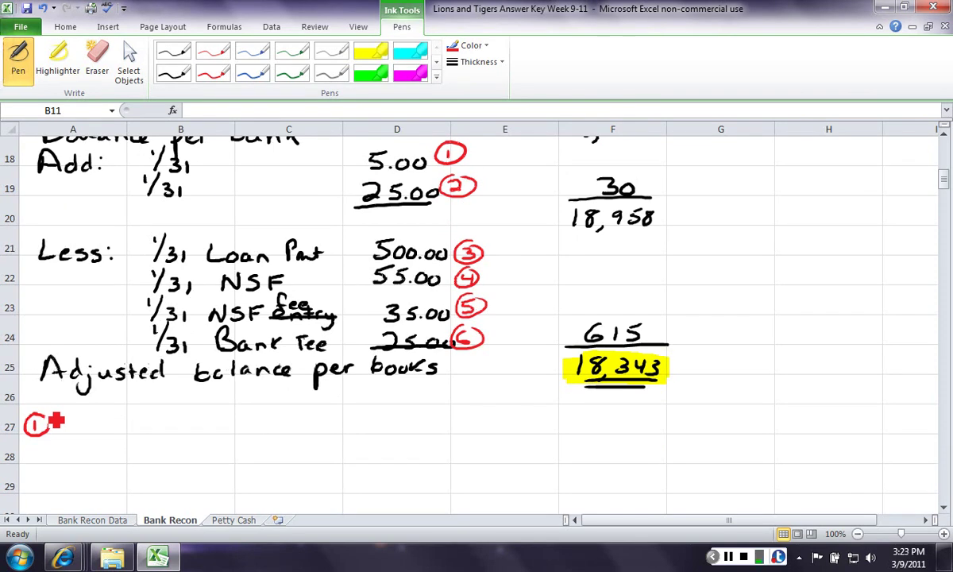
Step: Write Cash for entry 1 and add a red 'Debit to Cash' note beside Add
{"action": "mouse_move", "coordinate": [150, 414]}
{"action": "left_mouse_down"}
{"action": "mouse_move", "coordinate": [163, 433]}
{"action": "mouse_move", "coordinate": [212, 434]}
{"action": "left_mouse_up"}
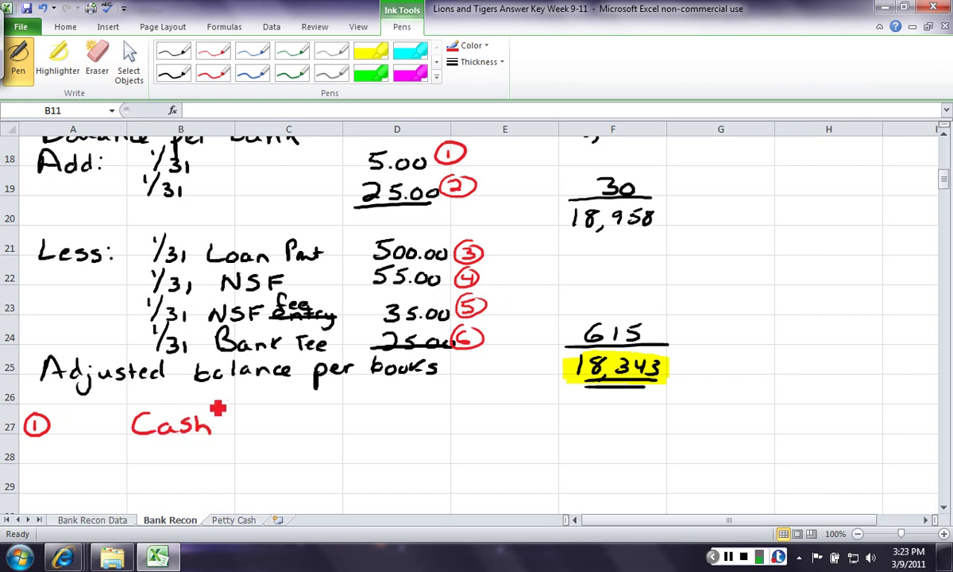
{"action": "mouse_move", "coordinate": [44, 179]}
{"action": "left_mouse_down"}
{"action": "mouse_move", "coordinate": [42, 197]}
{"action": "mouse_move", "coordinate": [81, 196]}
{"action": "left_mouse_up"}
{"action": "key", "text": "Escape"}
{"action": "left_click", "coordinate": [87, 191]}
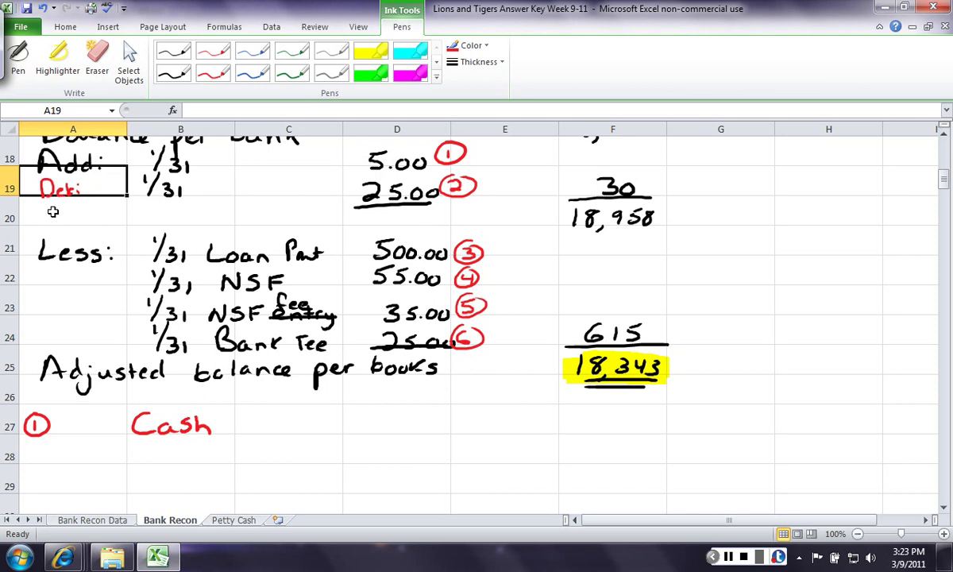
{"action": "left_click", "coordinate": [174, 74]}
{"action": "mouse_move", "coordinate": [90, 180]}
{"action": "left_mouse_down"}
{"action": "mouse_move", "coordinate": [91, 195]}
{"action": "mouse_move", "coordinate": [97, 185]}
{"action": "left_mouse_up"}
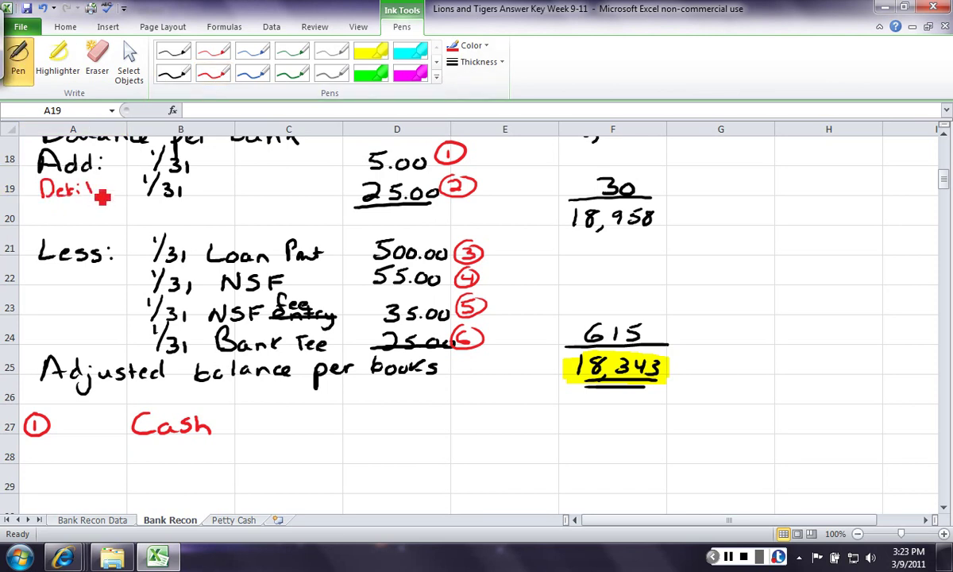
{"action": "left_click_drag", "start_coordinate": [52, 209], "coordinate": [56, 224]}
{"action": "left_click_drag", "start_coordinate": [48, 215], "coordinate": [86, 222]}
{"action": "left_click_drag", "start_coordinate": [102, 213], "coordinate": [104, 217]}
{"action": "left_click_drag", "start_coordinate": [114, 203], "coordinate": [124, 215]}
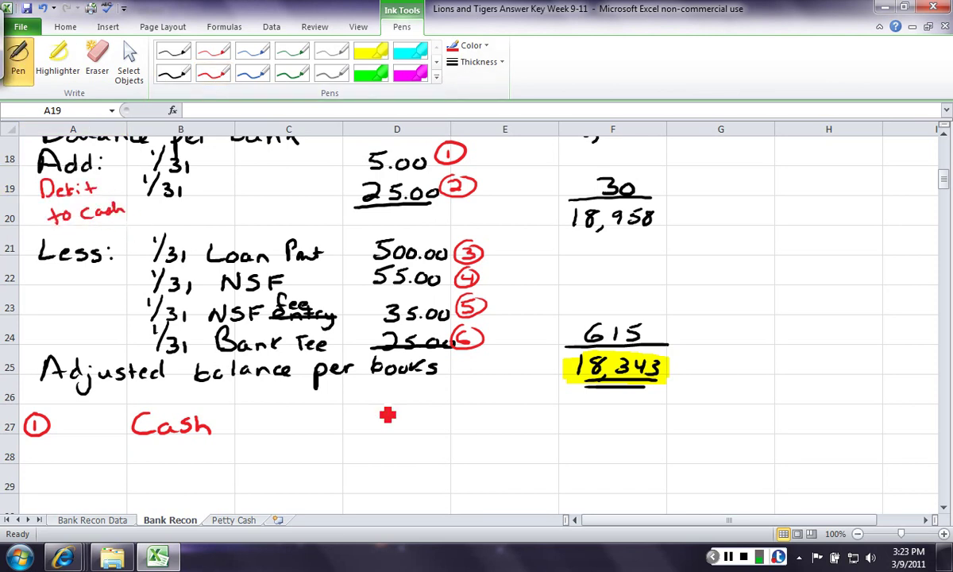
Step: Enter the 5.00 Cash debit and credit Interest Rev 5.00 in column F
{"action": "mouse_move", "coordinate": [480, 415]}
{"action": "left_mouse_down"}
{"action": "mouse_move", "coordinate": [470, 434]}
{"action": "mouse_move", "coordinate": [501, 421]}
{"action": "mouse_move", "coordinate": [524, 433]}
{"action": "mouse_move", "coordinate": [518, 422]}
{"action": "left_mouse_up"}
{"action": "left_click", "coordinate": [487, 433]}
{"action": "mouse_move", "coordinate": [245, 448]}
{"action": "left_mouse_down"}
{"action": "mouse_move", "coordinate": [262, 448]}
{"action": "mouse_move", "coordinate": [254, 464]}
{"action": "left_mouse_up"}
{"action": "mouse_move", "coordinate": [243, 463]}
{"action": "left_mouse_down"}
{"action": "mouse_move", "coordinate": [296, 463]}
{"action": "mouse_move", "coordinate": [303, 453]}
{"action": "left_mouse_up"}
{"action": "left_click_drag", "start_coordinate": [307, 457], "coordinate": [360, 464]}
{"action": "left_click_drag", "start_coordinate": [352, 453], "coordinate": [421, 463]}
{"action": "left_click", "coordinate": [413, 459]}
{"action": "left_click_drag", "start_coordinate": [421, 450], "coordinate": [431, 449]}
{"action": "mouse_move", "coordinate": [589, 446]}
{"action": "left_mouse_down"}
{"action": "mouse_move", "coordinate": [594, 461]}
{"action": "mouse_move", "coordinate": [602, 445]}
{"action": "mouse_move", "coordinate": [642, 447]}
{"action": "left_mouse_up"}
{"action": "left_click", "coordinate": [603, 459]}
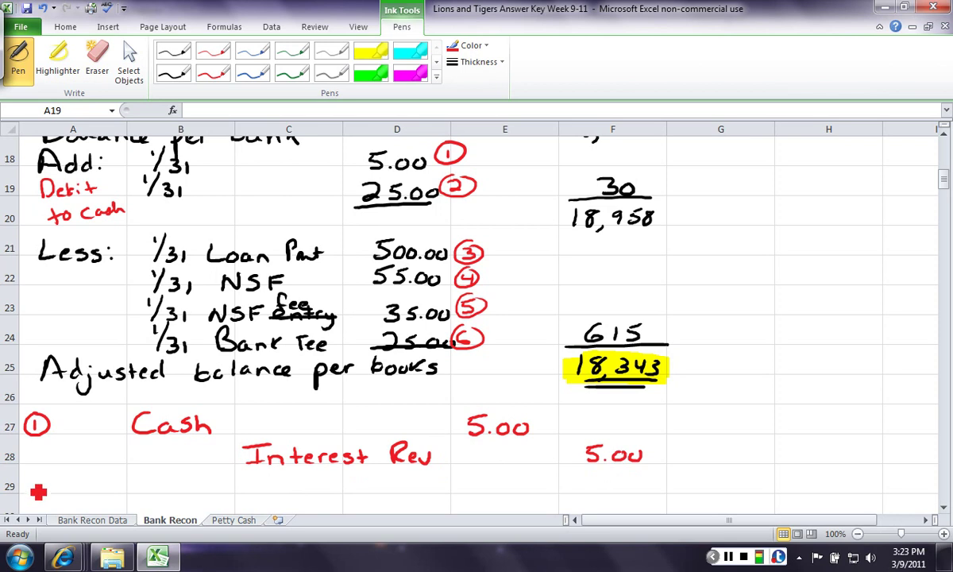
Step: Draw a red circled 2 and debit Cash 25.00 in column E
{"action": "left_click_drag", "start_coordinate": [39, 473], "coordinate": [36, 474]}
{"action": "left_click_drag", "start_coordinate": [32, 479], "coordinate": [43, 488]}
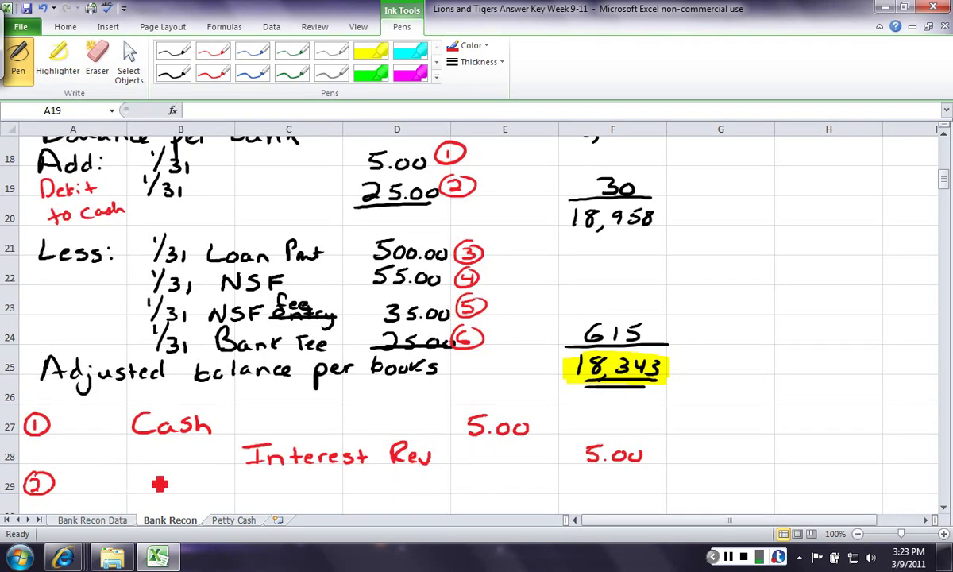
{"action": "mouse_move", "coordinate": [160, 484]}
{"action": "left_mouse_down"}
{"action": "mouse_move", "coordinate": [179, 493]}
{"action": "mouse_move", "coordinate": [213, 488]}
{"action": "left_mouse_up"}
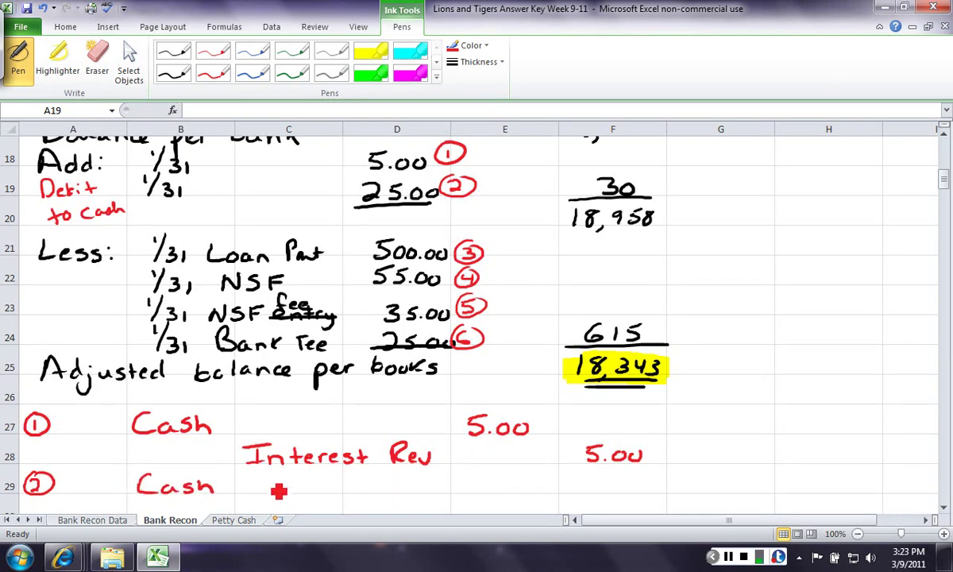
{"action": "mouse_move", "coordinate": [473, 479]}
{"action": "left_mouse_down"}
{"action": "mouse_move", "coordinate": [490, 491]}
{"action": "mouse_move", "coordinate": [545, 493]}
{"action": "mouse_move", "coordinate": [543, 482]}
{"action": "left_mouse_up"}
{"action": "left_click", "coordinate": [516, 487]}
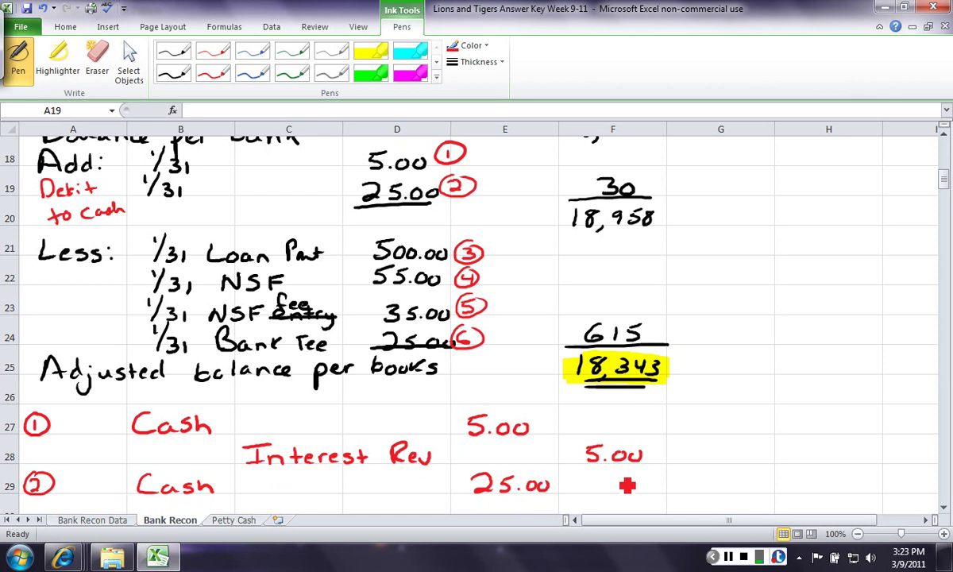
Step: Credit Sales/AR/Etc 25.00 in column F
{"action": "scroll", "coordinate": [943, 500], "scroll_direction": "down", "scroll_amount": 2}
{"action": "left_click", "coordinate": [944, 507]}
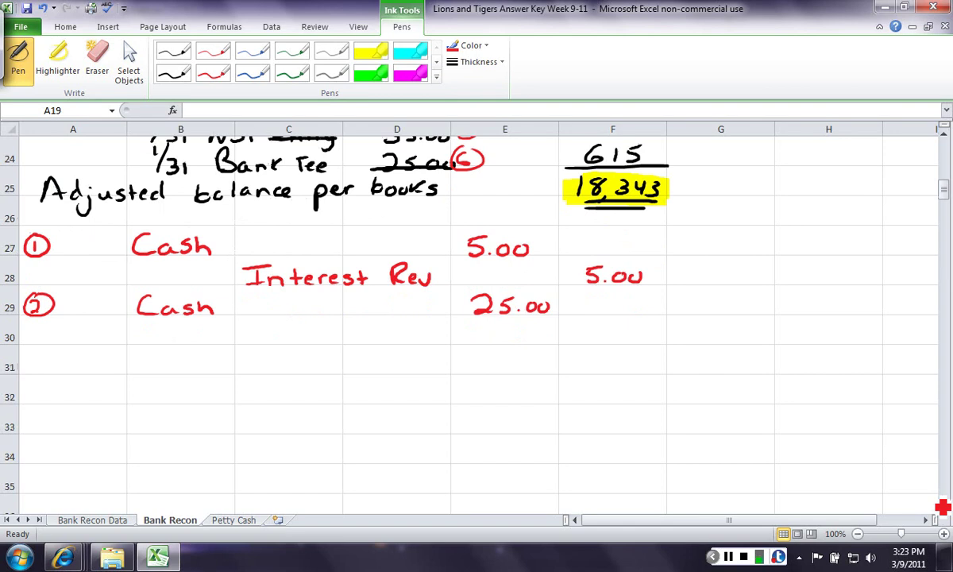
{"action": "left_click", "coordinate": [943, 130]}
{"action": "left_click", "coordinate": [944, 130]}
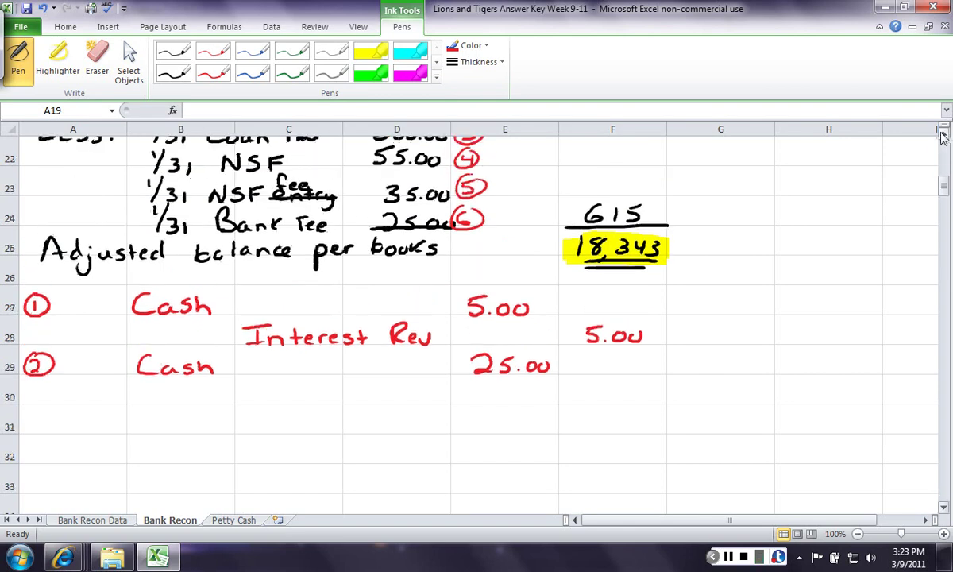
{"action": "left_click", "coordinate": [944, 131]}
{"action": "left_click", "coordinate": [944, 132]}
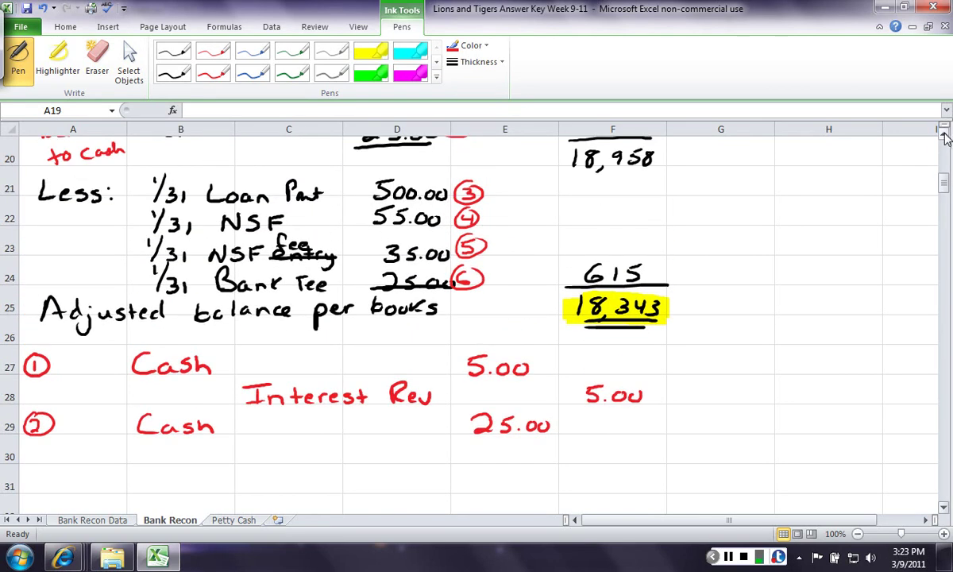
{"action": "left_click", "coordinate": [944, 131]}
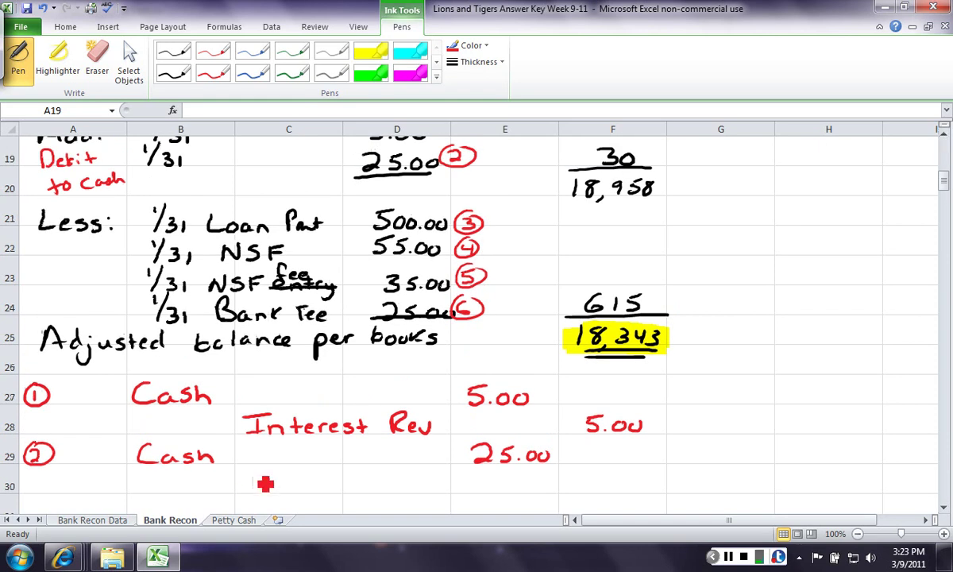
{"action": "mouse_move", "coordinate": [254, 475]}
{"action": "left_mouse_down"}
{"action": "mouse_move", "coordinate": [258, 496]}
{"action": "mouse_move", "coordinate": [273, 483]}
{"action": "mouse_move", "coordinate": [344, 500]}
{"action": "mouse_move", "coordinate": [360, 481]}
{"action": "mouse_move", "coordinate": [350, 494]}
{"action": "mouse_move", "coordinate": [401, 495]}
{"action": "left_mouse_up"}
{"action": "mouse_move", "coordinate": [575, 480]}
{"action": "left_mouse_down"}
{"action": "mouse_move", "coordinate": [594, 493]}
{"action": "mouse_move", "coordinate": [598, 484]}
{"action": "mouse_move", "coordinate": [641, 492]}
{"action": "left_mouse_up"}
{"action": "left_click", "coordinate": [602, 490]}
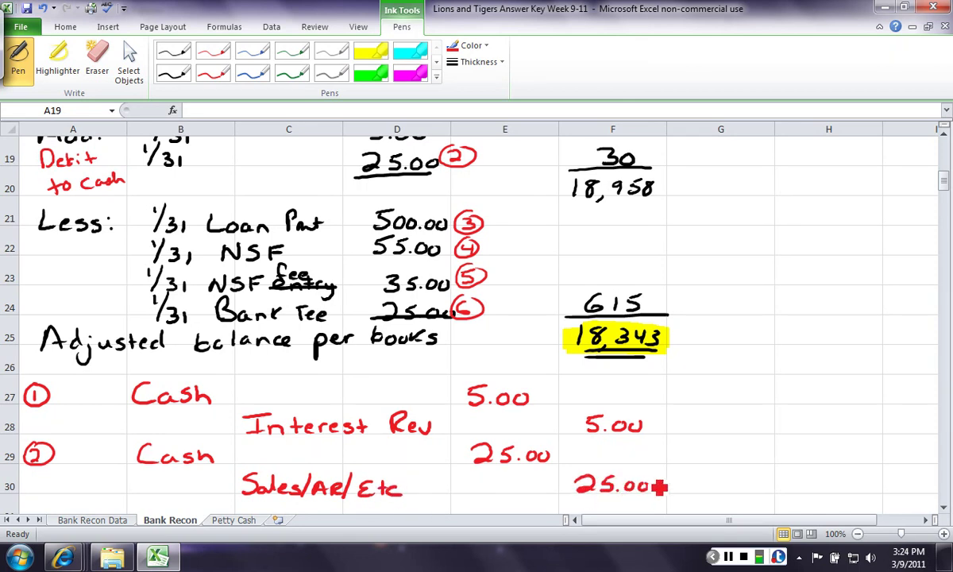
{"action": "left_click", "coordinate": [944, 509]}
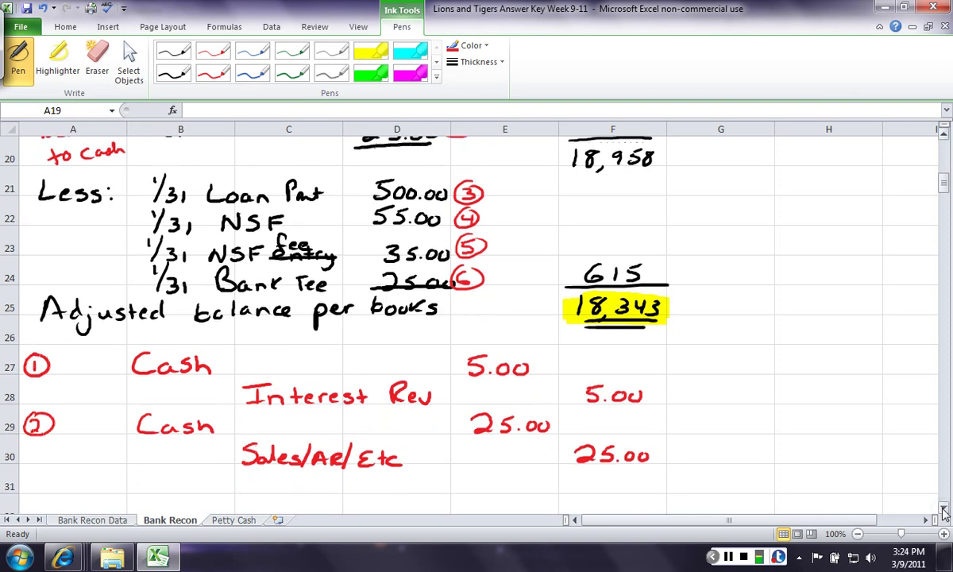
Step: Draw a red circled 3 and debit Interest Exp 475.00
{"action": "mouse_move", "coordinate": [33, 479]}
{"action": "left_mouse_down"}
{"action": "mouse_move", "coordinate": [35, 494]}
{"action": "mouse_move", "coordinate": [68, 484]}
{"action": "left_mouse_up"}
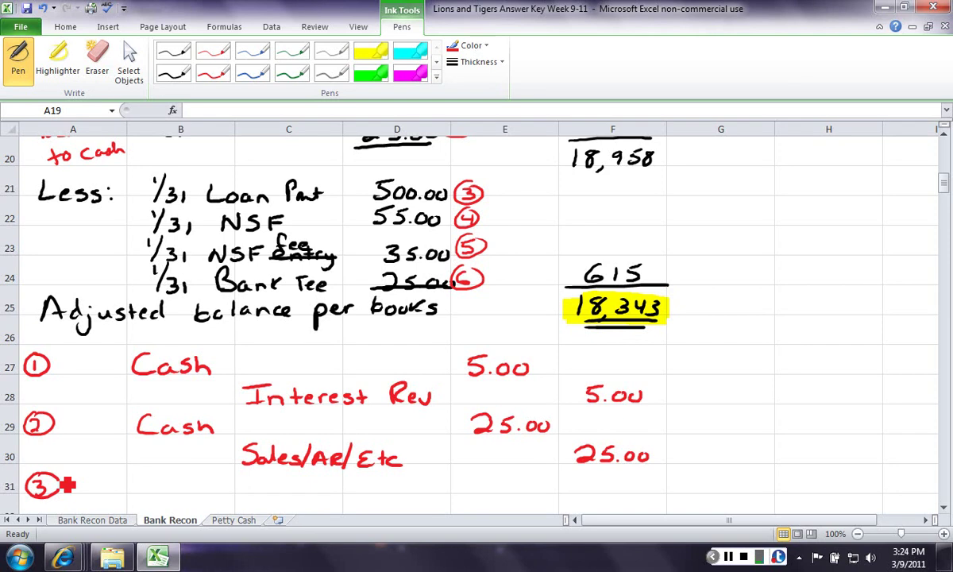
{"action": "mouse_move", "coordinate": [140, 475]}
{"action": "left_mouse_down"}
{"action": "mouse_move", "coordinate": [159, 475]}
{"action": "mouse_move", "coordinate": [150, 493]}
{"action": "mouse_move", "coordinate": [205, 492]}
{"action": "mouse_move", "coordinate": [213, 481]}
{"action": "mouse_move", "coordinate": [275, 493]}
{"action": "left_mouse_up"}
{"action": "left_click_drag", "start_coordinate": [268, 481], "coordinate": [341, 496]}
{"action": "mouse_move", "coordinate": [341, 481]}
{"action": "left_mouse_down"}
{"action": "mouse_move", "coordinate": [327, 497]}
{"action": "mouse_move", "coordinate": [350, 490]}
{"action": "left_mouse_up"}
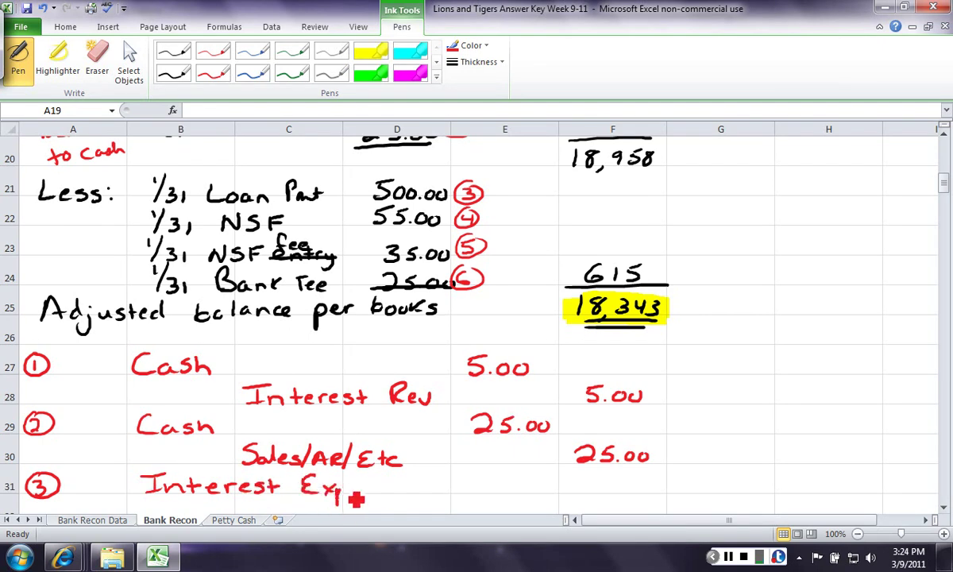
{"action": "mouse_move", "coordinate": [469, 474]}
{"action": "left_mouse_down"}
{"action": "mouse_move", "coordinate": [487, 494]}
{"action": "mouse_move", "coordinate": [498, 484]}
{"action": "mouse_move", "coordinate": [497, 494]}
{"action": "mouse_move", "coordinate": [543, 486]}
{"action": "left_mouse_up"}
{"action": "left_click", "coordinate": [519, 490]}
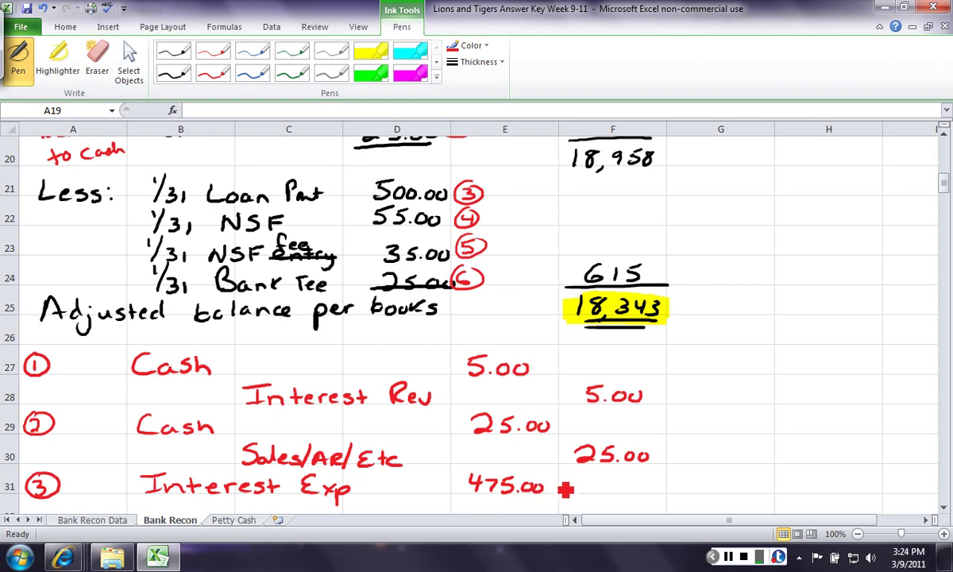
{"action": "left_click", "coordinate": [944, 507]}
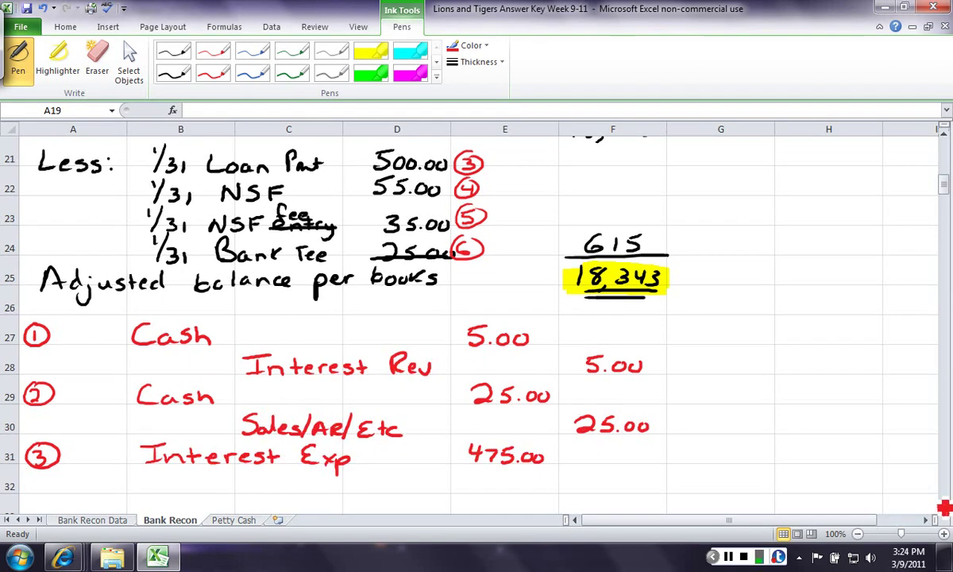
Step: Debit N/P 25.00, credit Cash 500.00, and draw circled 4 for the next entry
{"action": "mouse_move", "coordinate": [143, 490]}
{"action": "left_mouse_down"}
{"action": "mouse_move", "coordinate": [163, 477]}
{"action": "mouse_move", "coordinate": [167, 492]}
{"action": "mouse_move", "coordinate": [191, 486]}
{"action": "left_mouse_up"}
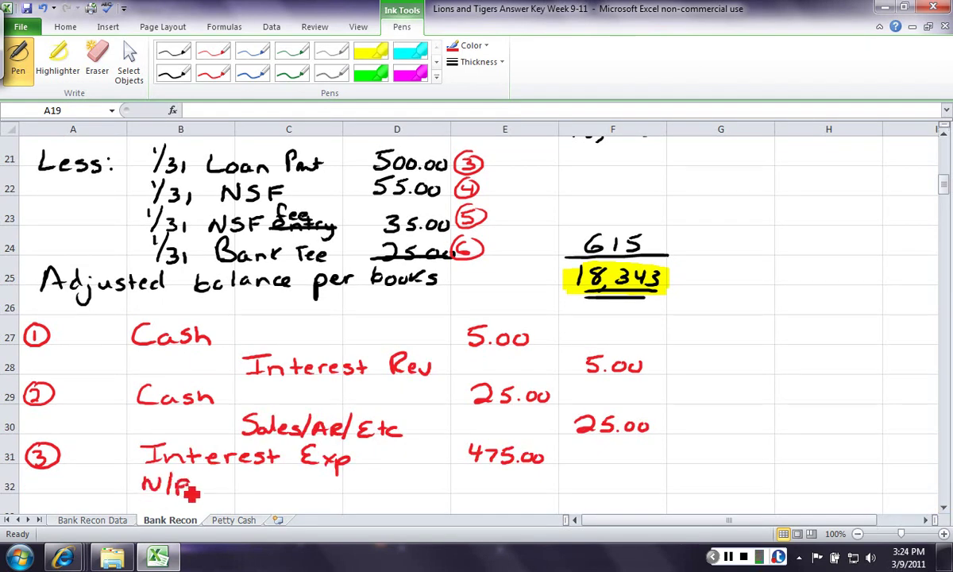
{"action": "mouse_move", "coordinate": [477, 480]}
{"action": "left_mouse_down"}
{"action": "mouse_move", "coordinate": [491, 490]}
{"action": "mouse_move", "coordinate": [537, 483]}
{"action": "left_mouse_up"}
{"action": "left_click", "coordinate": [514, 489]}
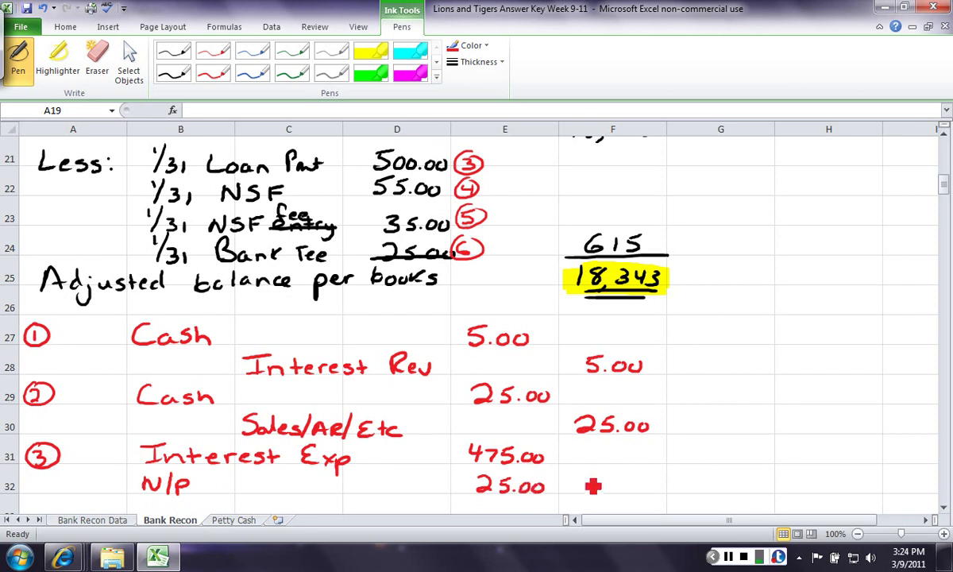
{"action": "left_click", "coordinate": [943, 507]}
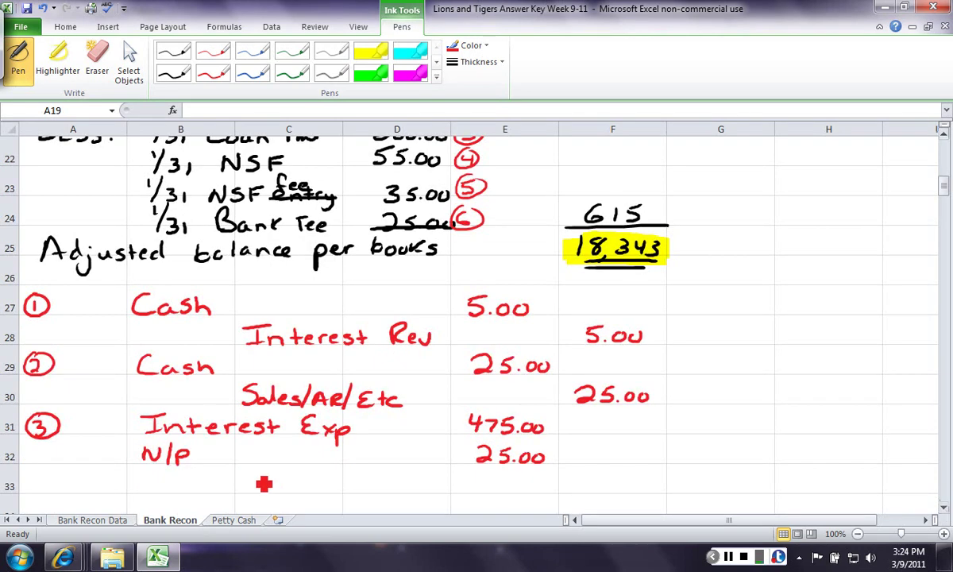
{"action": "mouse_move", "coordinate": [265, 472]}
{"action": "left_mouse_down"}
{"action": "mouse_move", "coordinate": [258, 492]}
{"action": "mouse_move", "coordinate": [324, 493]}
{"action": "left_mouse_up"}
{"action": "mouse_move", "coordinate": [586, 475]}
{"action": "left_mouse_down"}
{"action": "mouse_move", "coordinate": [587, 494]}
{"action": "mouse_move", "coordinate": [649, 480]}
{"action": "left_mouse_up"}
{"action": "left_click", "coordinate": [627, 488]}
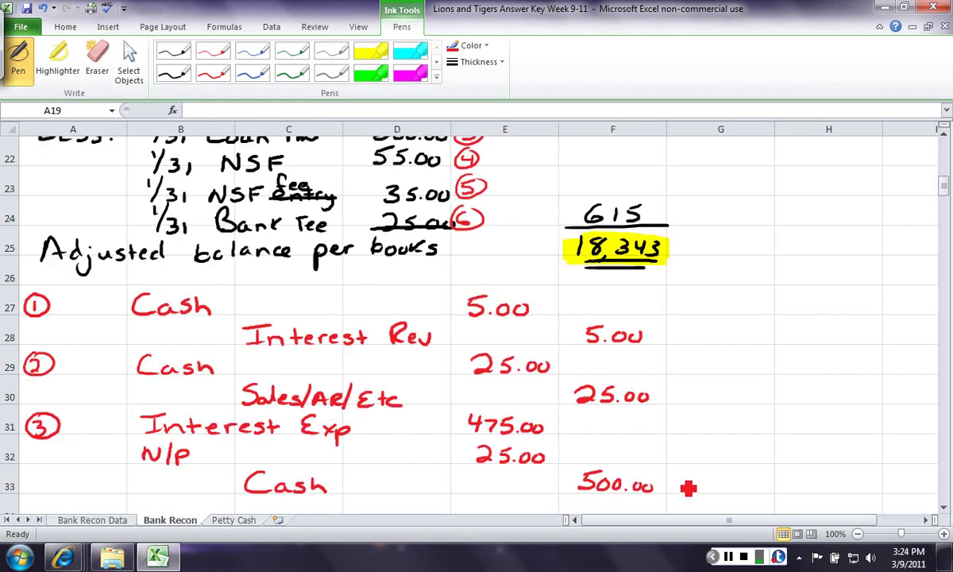
{"action": "left_click", "coordinate": [944, 508]}
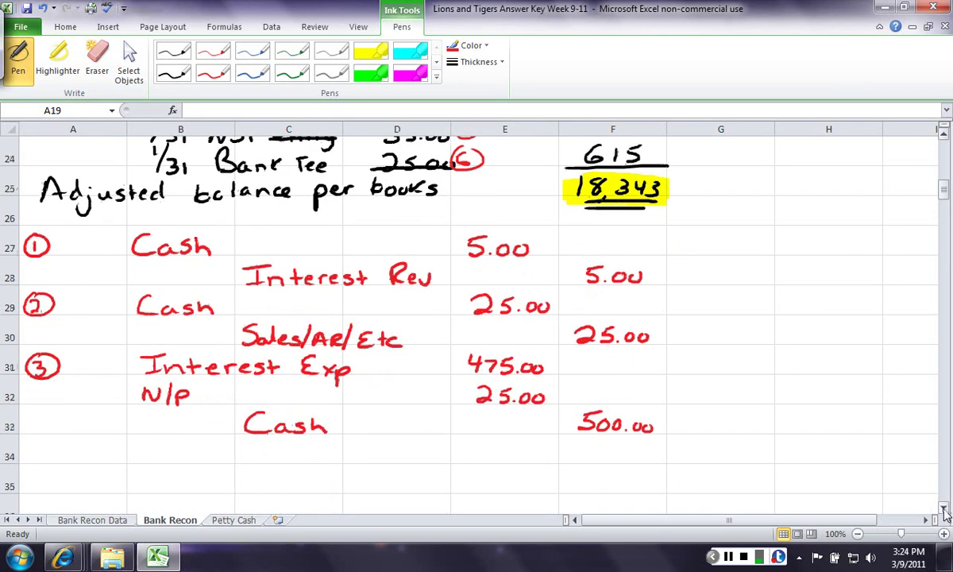
{"action": "left_click", "coordinate": [943, 508]}
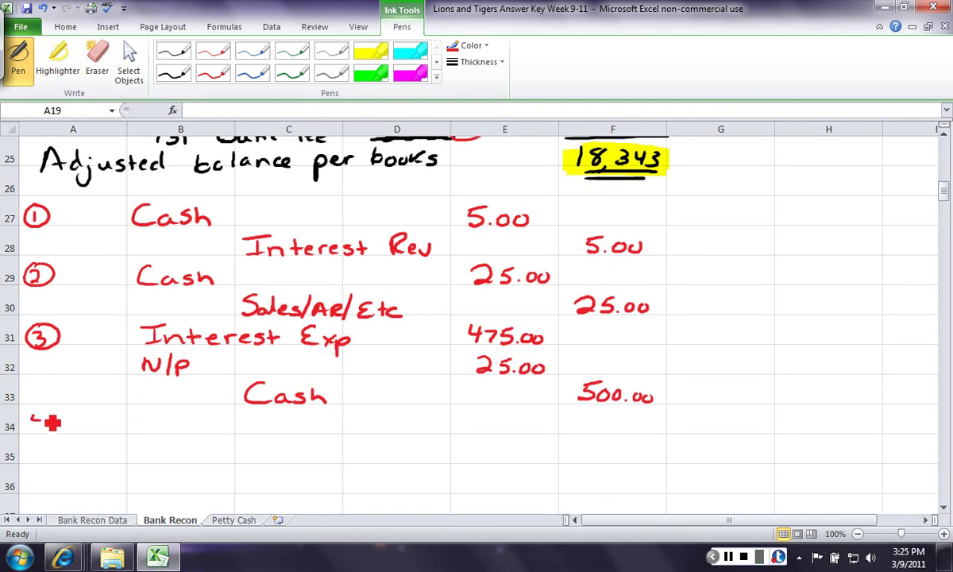
{"action": "mouse_move", "coordinate": [52, 423]}
{"action": "left_mouse_down"}
{"action": "mouse_move", "coordinate": [35, 415]}
{"action": "mouse_move", "coordinate": [54, 414]}
{"action": "left_mouse_up"}
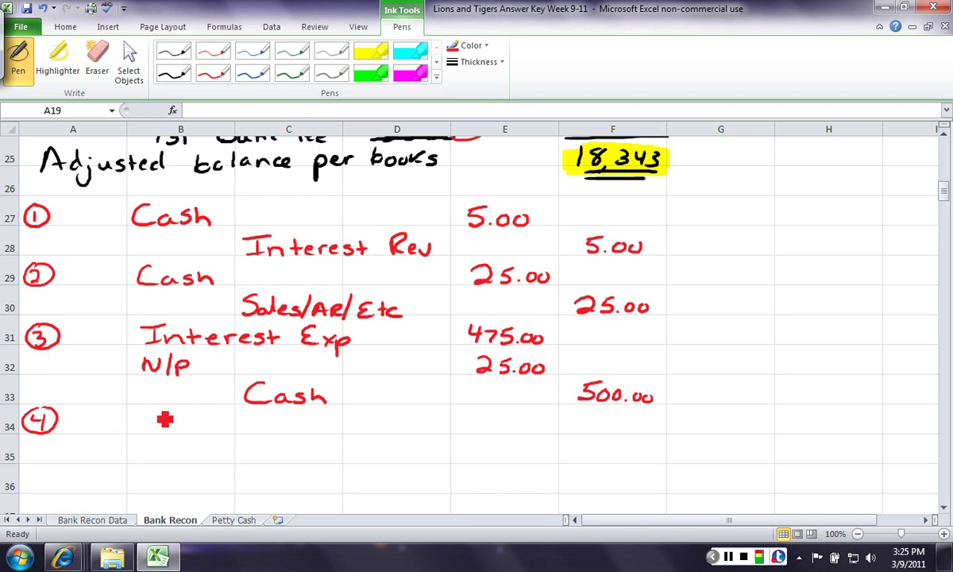
Step: Write entry 4: debit A/R, Local Vet 55.00, credit Cash 55.00
{"action": "mouse_move", "coordinate": [133, 429]}
{"action": "left_mouse_down"}
{"action": "mouse_move", "coordinate": [248, 427]}
{"action": "mouse_move", "coordinate": [232, 439]}
{"action": "mouse_move", "coordinate": [254, 441]}
{"action": "mouse_move", "coordinate": [329, 425]}
{"action": "mouse_move", "coordinate": [343, 436]}
{"action": "left_mouse_up"}
{"action": "left_click_drag", "start_coordinate": [334, 425], "coordinate": [350, 424]}
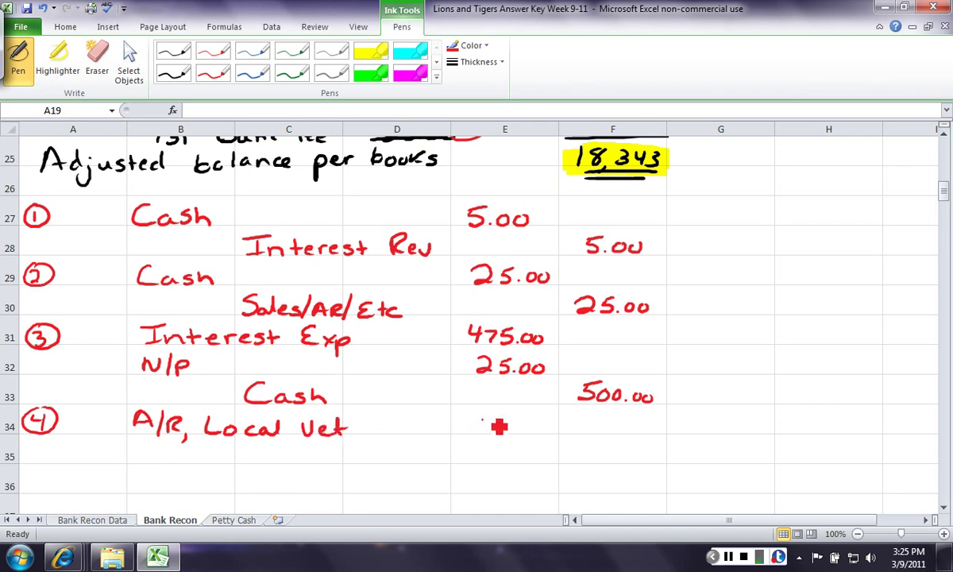
{"action": "mouse_move", "coordinate": [504, 432]}
{"action": "left_mouse_down"}
{"action": "mouse_move", "coordinate": [511, 441]}
{"action": "mouse_move", "coordinate": [556, 430]}
{"action": "left_mouse_up"}
{"action": "left_click_drag", "start_coordinate": [276, 450], "coordinate": [338, 463]}
{"action": "mouse_move", "coordinate": [583, 447]}
{"action": "left_mouse_down"}
{"action": "mouse_move", "coordinate": [595, 459]}
{"action": "mouse_move", "coordinate": [615, 450]}
{"action": "mouse_move", "coordinate": [650, 469]}
{"action": "left_mouse_up"}
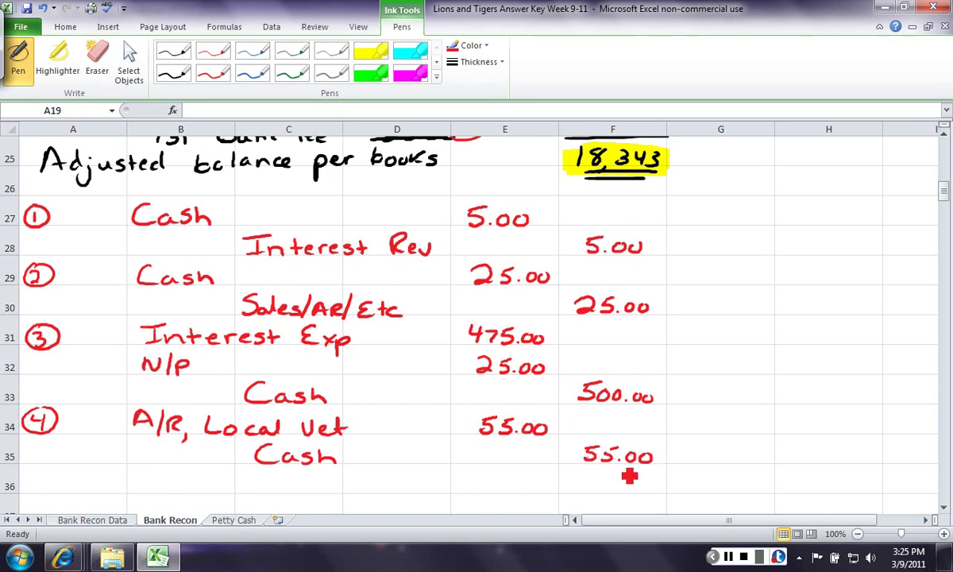
Step: Write circled entry 5: debit Bank Exp, NSF Exp 35.00, credit Cash 35.00, then circle 6
{"action": "mouse_move", "coordinate": [42, 473]}
{"action": "left_mouse_down"}
{"action": "mouse_move", "coordinate": [28, 502]}
{"action": "mouse_move", "coordinate": [57, 475]}
{"action": "left_mouse_up"}
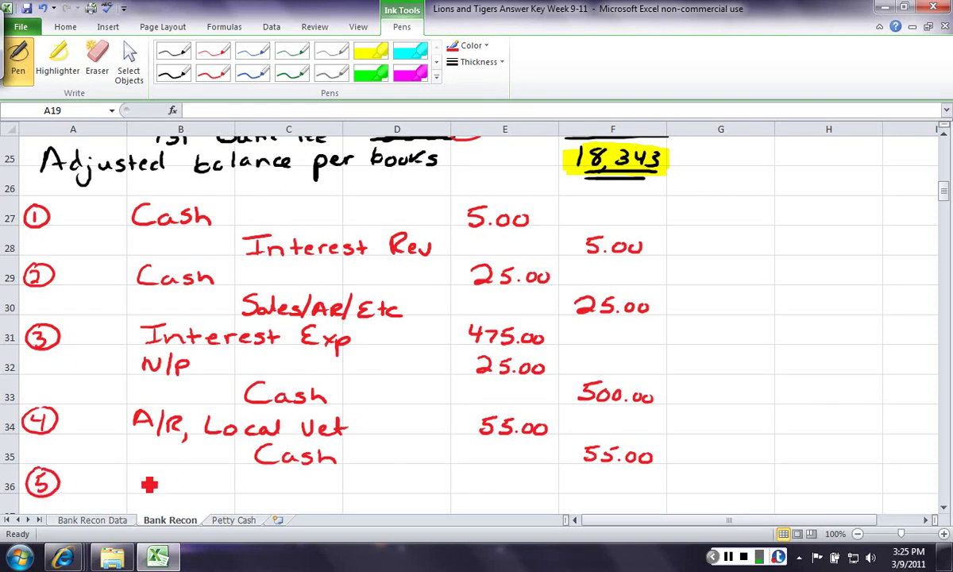
{"action": "mouse_move", "coordinate": [137, 467]}
{"action": "left_mouse_down"}
{"action": "mouse_move", "coordinate": [137, 491]}
{"action": "mouse_move", "coordinate": [255, 485]}
{"action": "mouse_move", "coordinate": [278, 508]}
{"action": "mouse_move", "coordinate": [329, 487]}
{"action": "mouse_move", "coordinate": [337, 499]}
{"action": "mouse_move", "coordinate": [351, 492]}
{"action": "mouse_move", "coordinate": [368, 502]}
{"action": "mouse_move", "coordinate": [383, 487]}
{"action": "mouse_move", "coordinate": [392, 501]}
{"action": "left_mouse_up"}
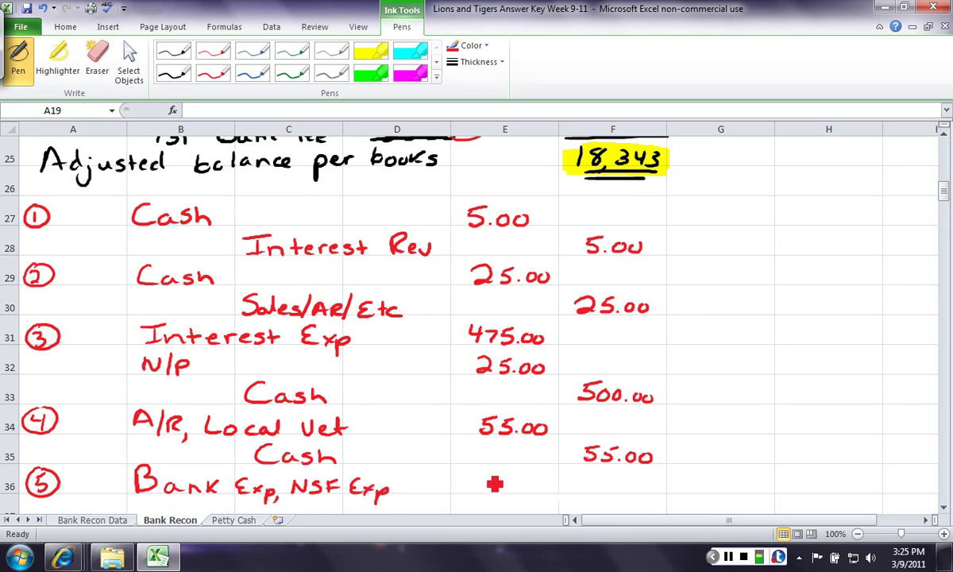
{"action": "mouse_move", "coordinate": [506, 493]}
{"action": "left_mouse_down"}
{"action": "mouse_move", "coordinate": [489, 492]}
{"action": "mouse_move", "coordinate": [542, 477]}
{"action": "left_mouse_up"}
{"action": "left_click", "coordinate": [943, 507]}
{"action": "left_click", "coordinate": [944, 507]}
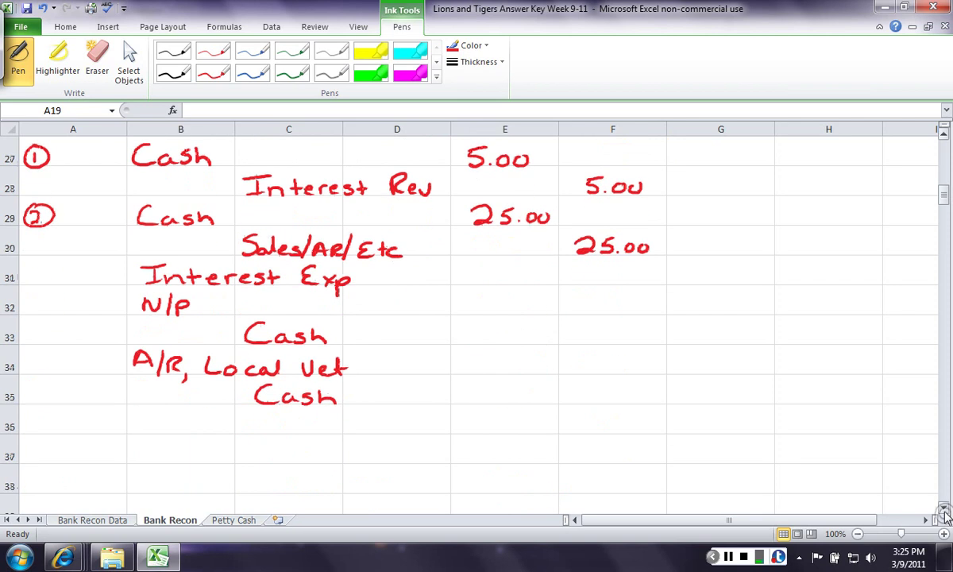
{"action": "left_click", "coordinate": [943, 506]}
{"action": "left_click", "coordinate": [943, 506]}
{"action": "left_click", "coordinate": [944, 506]}
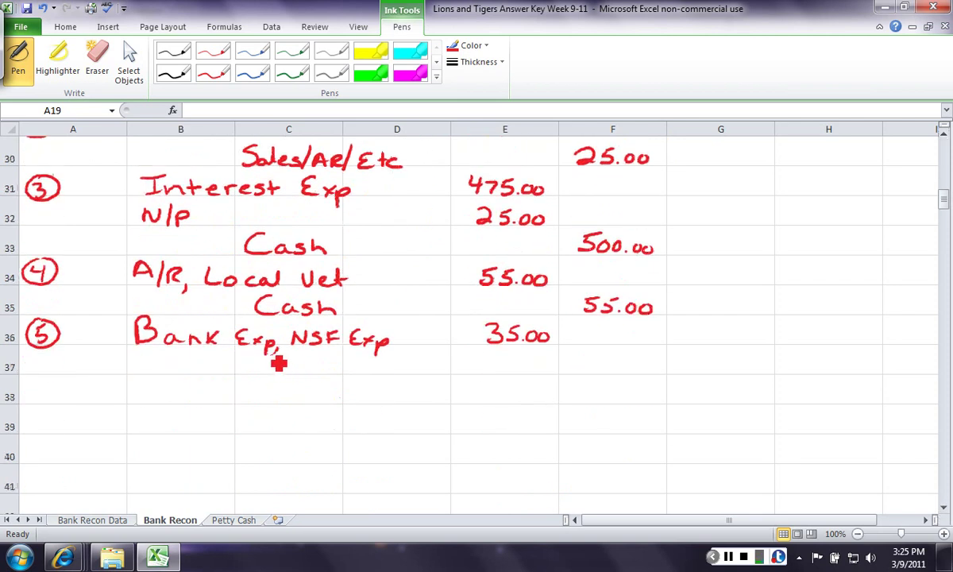
{"action": "mouse_move", "coordinate": [277, 356]}
{"action": "left_mouse_down"}
{"action": "mouse_move", "coordinate": [278, 372]}
{"action": "mouse_move", "coordinate": [337, 373]}
{"action": "left_mouse_up"}
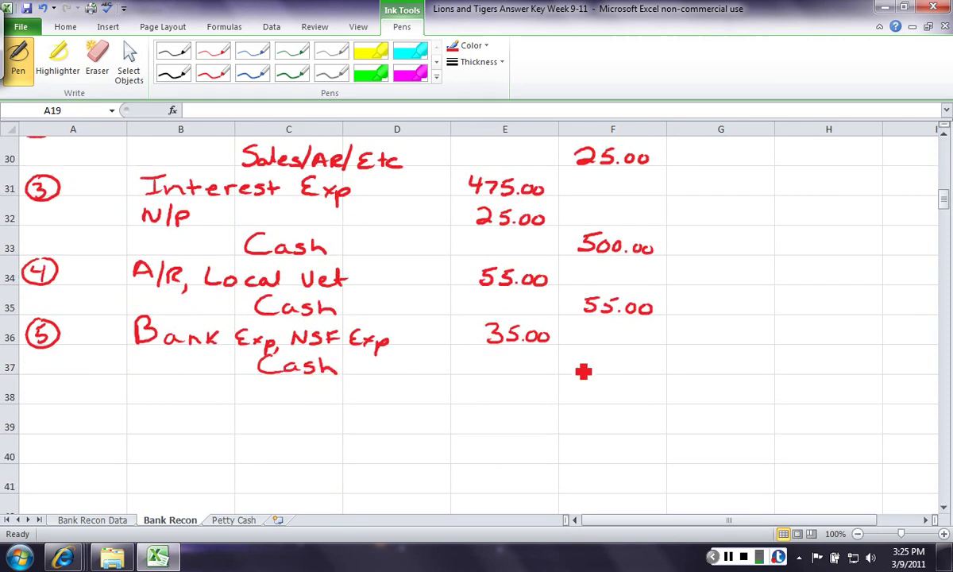
{"action": "mouse_move", "coordinate": [584, 367]}
{"action": "left_mouse_down"}
{"action": "mouse_move", "coordinate": [597, 380]}
{"action": "mouse_move", "coordinate": [644, 370]}
{"action": "left_mouse_up"}
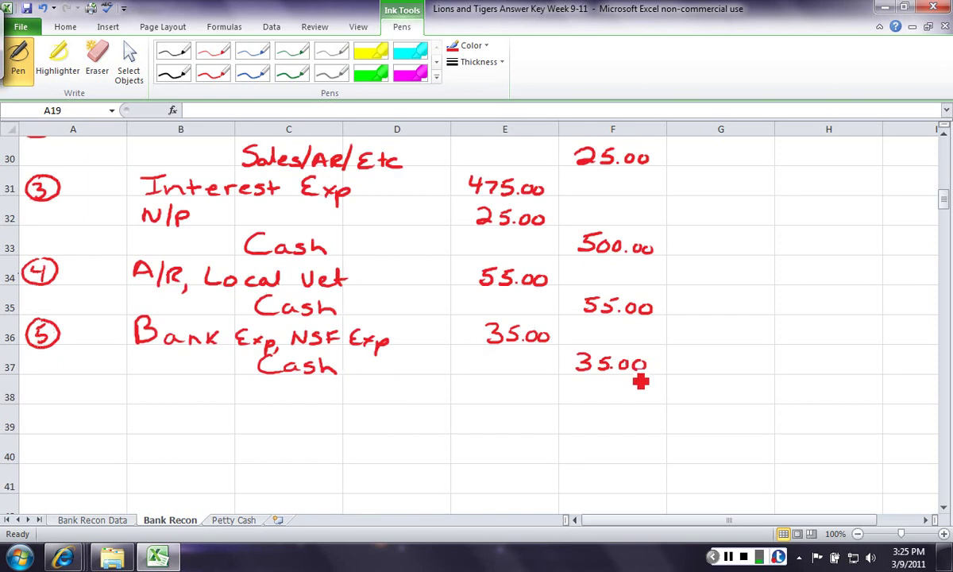
{"action": "left_click_drag", "start_coordinate": [50, 402], "coordinate": [35, 380]}
{"action": "left_click_drag", "start_coordinate": [49, 379], "coordinate": [45, 395]}
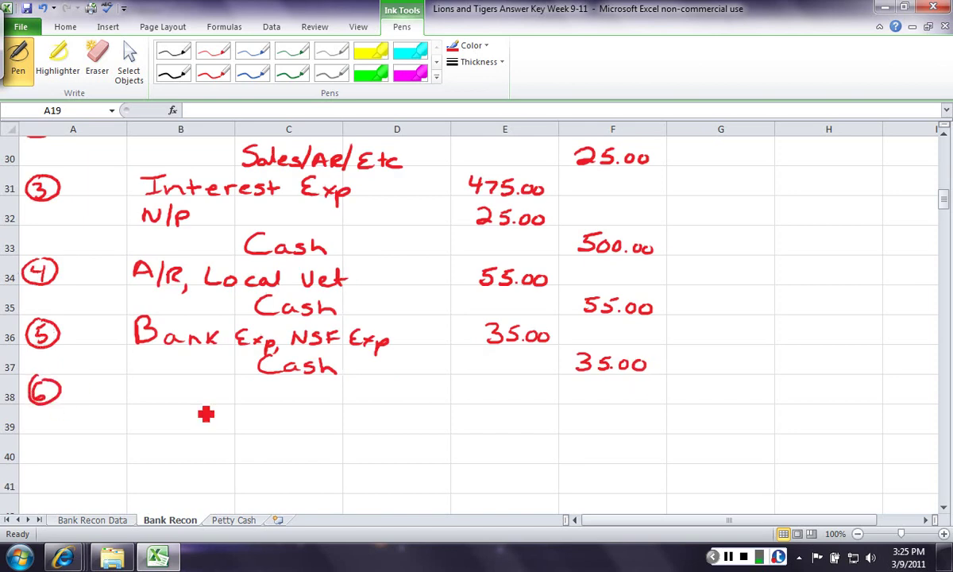
Step: Handwrite red entry 6: debit Bank exp/office supplies 25.00, credit Cash 25.00
{"action": "mouse_move", "coordinate": [134, 380]}
{"action": "left_mouse_down"}
{"action": "mouse_move", "coordinate": [156, 393]}
{"action": "mouse_move", "coordinate": [137, 402]}
{"action": "mouse_move", "coordinate": [234, 395]}
{"action": "mouse_move", "coordinate": [264, 410]}
{"action": "mouse_move", "coordinate": [366, 405]}
{"action": "mouse_move", "coordinate": [395, 419]}
{"action": "mouse_move", "coordinate": [386, 413]}
{"action": "mouse_move", "coordinate": [447, 398]}
{"action": "mouse_move", "coordinate": [451, 410]}
{"action": "mouse_move", "coordinate": [487, 403]}
{"action": "mouse_move", "coordinate": [560, 413]}
{"action": "mouse_move", "coordinate": [552, 405]}
{"action": "left_mouse_up"}
{"action": "mouse_move", "coordinate": [266, 414]}
{"action": "left_mouse_down"}
{"action": "mouse_move", "coordinate": [290, 435]}
{"action": "mouse_move", "coordinate": [325, 433]}
{"action": "left_mouse_up"}
{"action": "mouse_move", "coordinate": [577, 413]}
{"action": "left_mouse_down"}
{"action": "mouse_move", "coordinate": [621, 421]}
{"action": "mouse_move", "coordinate": [626, 438]}
{"action": "mouse_move", "coordinate": [656, 432]}
{"action": "mouse_move", "coordinate": [649, 419]}
{"action": "left_mouse_up"}
{"action": "left_click", "coordinate": [634, 438]}
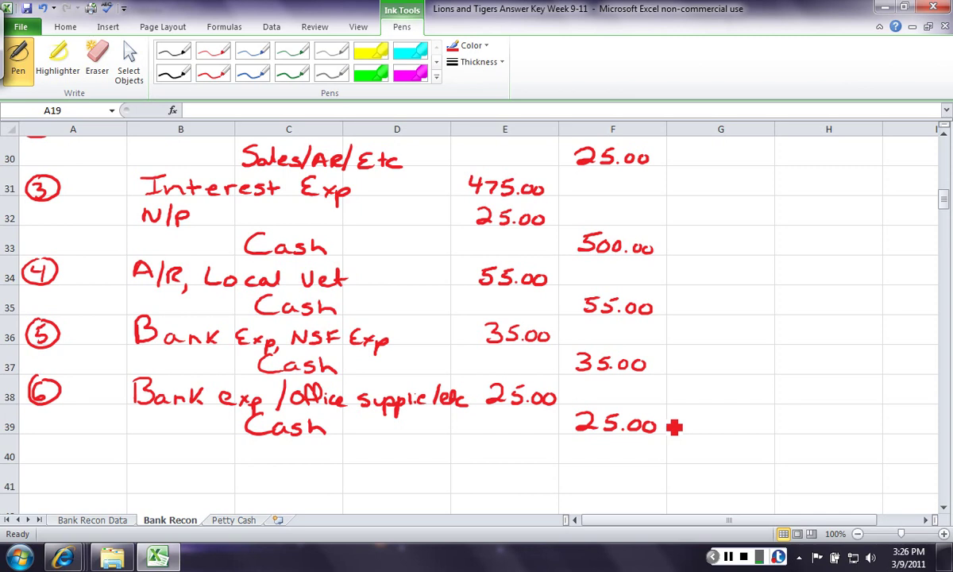